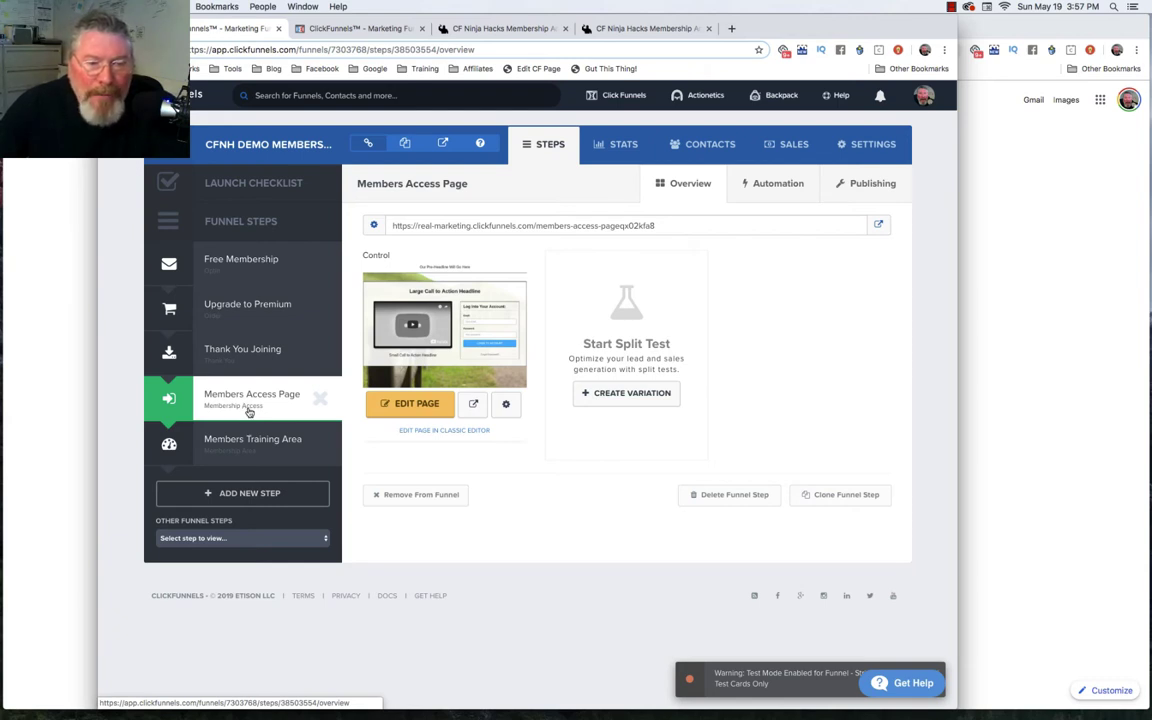
- Open the demo funnel's Members Training Area and compare the Login URL and Secret Sign Up URL fields in the CFNH Members Content step
left_click(241, 444)
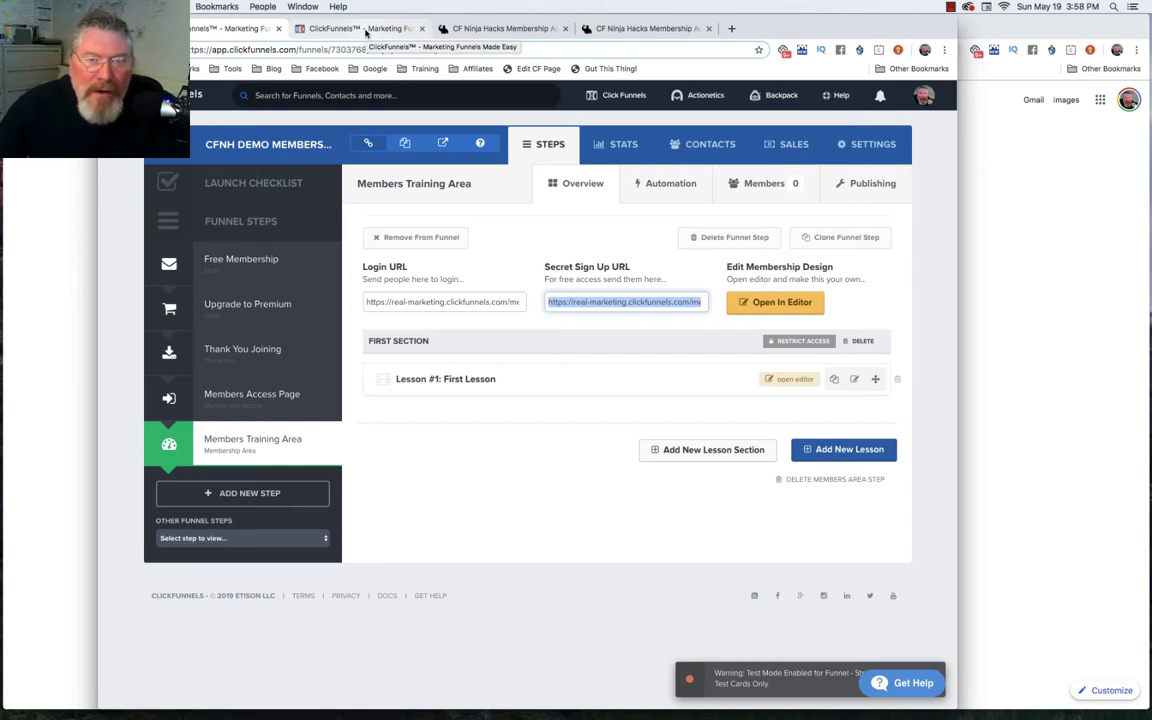
left_click(366, 28)
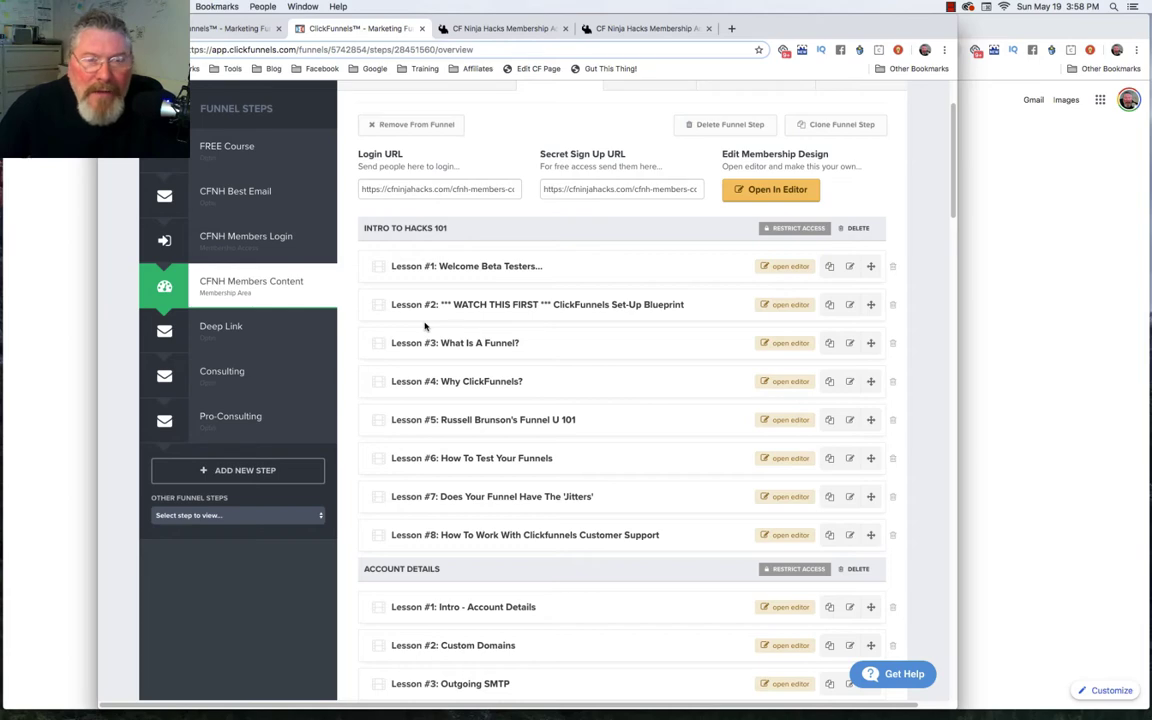
scroll(425, 330, "up", 3)
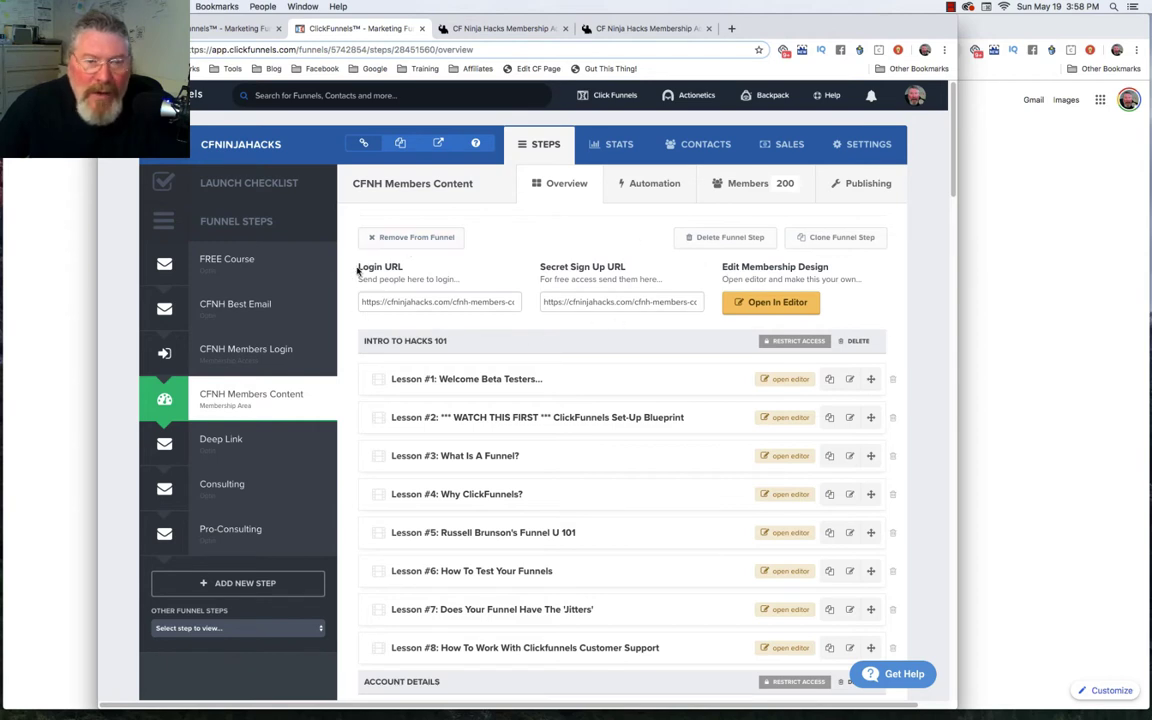
left_click_drag(356, 267, 405, 268)
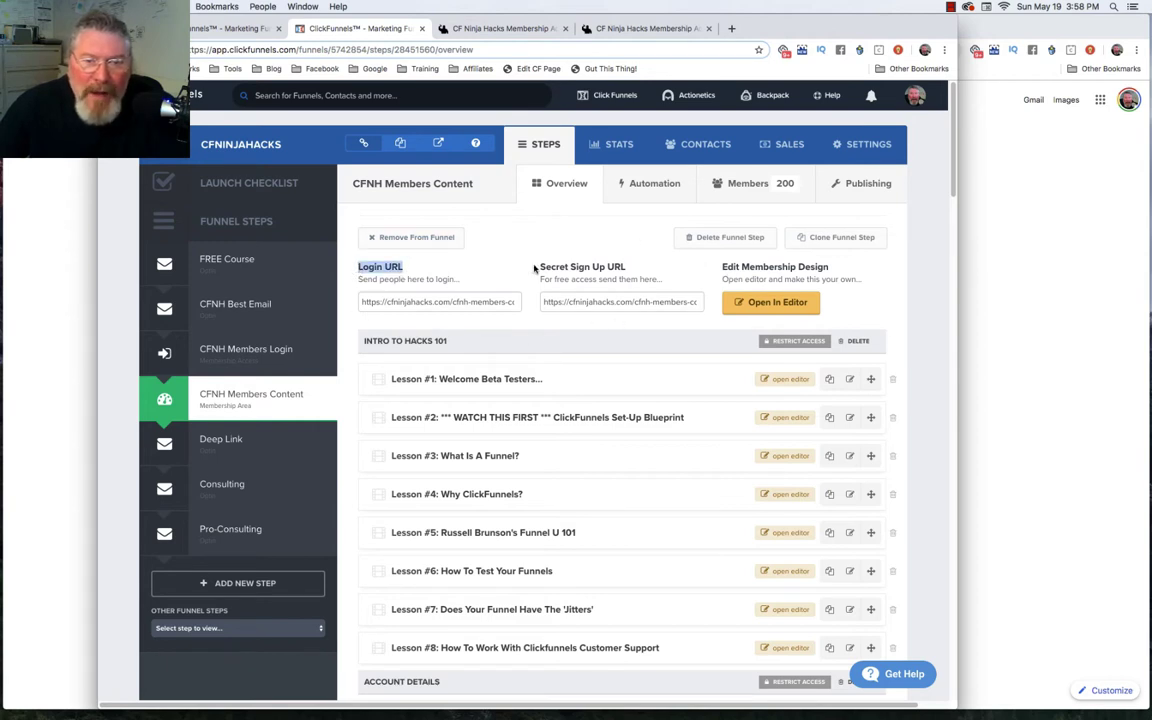
left_click_drag(537, 266, 645, 271)
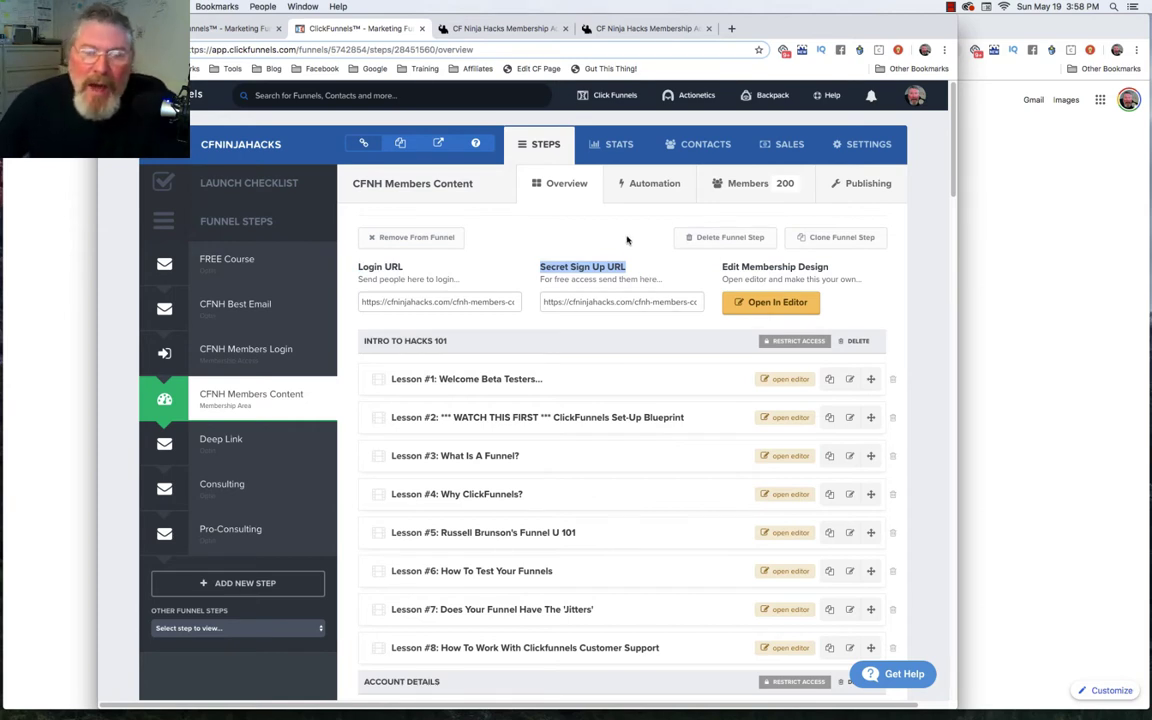
left_click(483, 258)
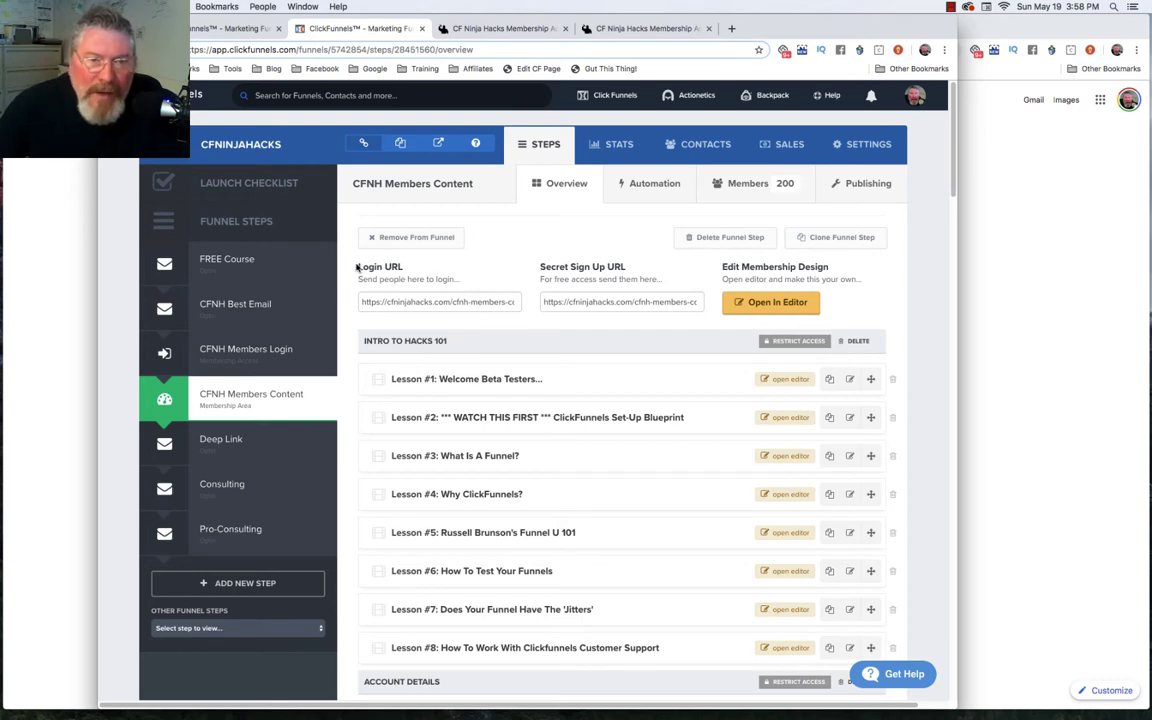
left_click_drag(326, 242, 409, 275)
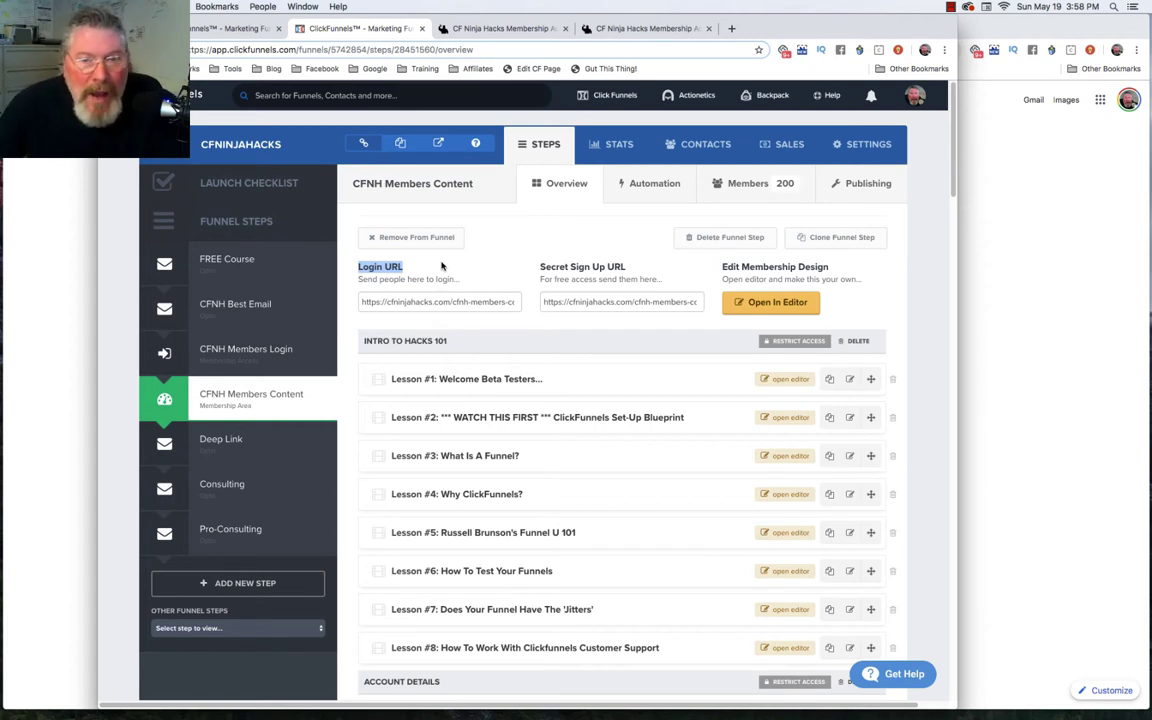
left_click_drag(540, 266, 650, 270)
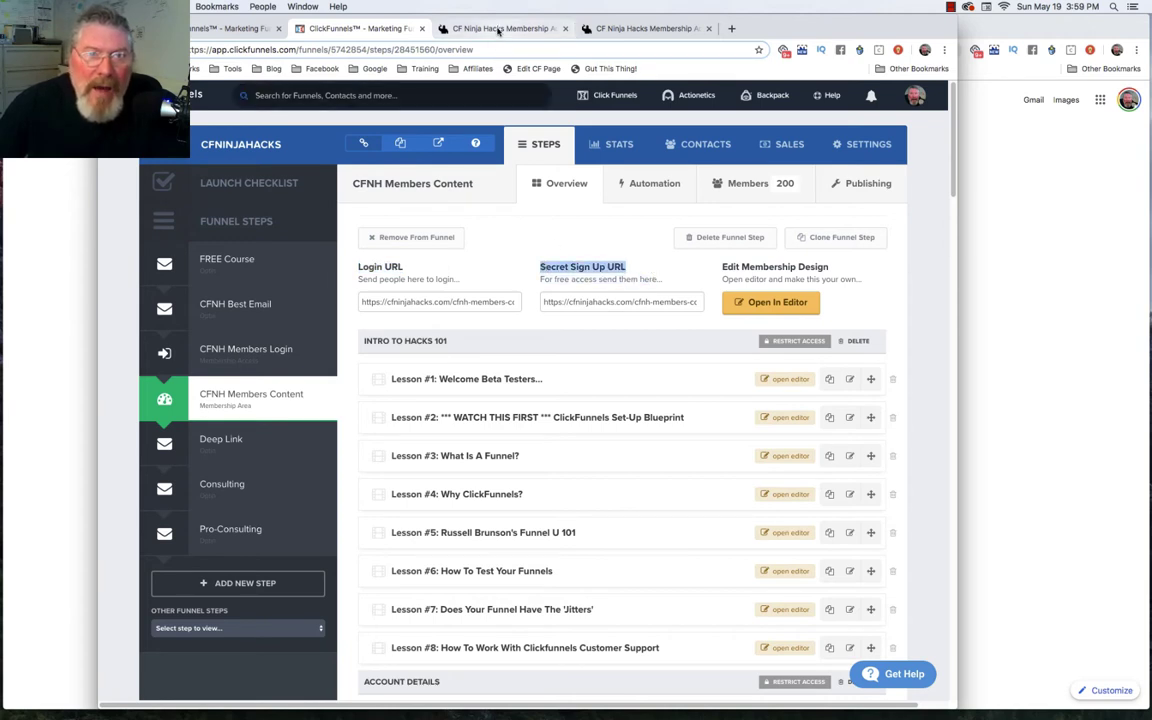
- Move the CF Ninja Hacks sign-up page into its own narrower window and place it beside the login page
left_click(498, 29)
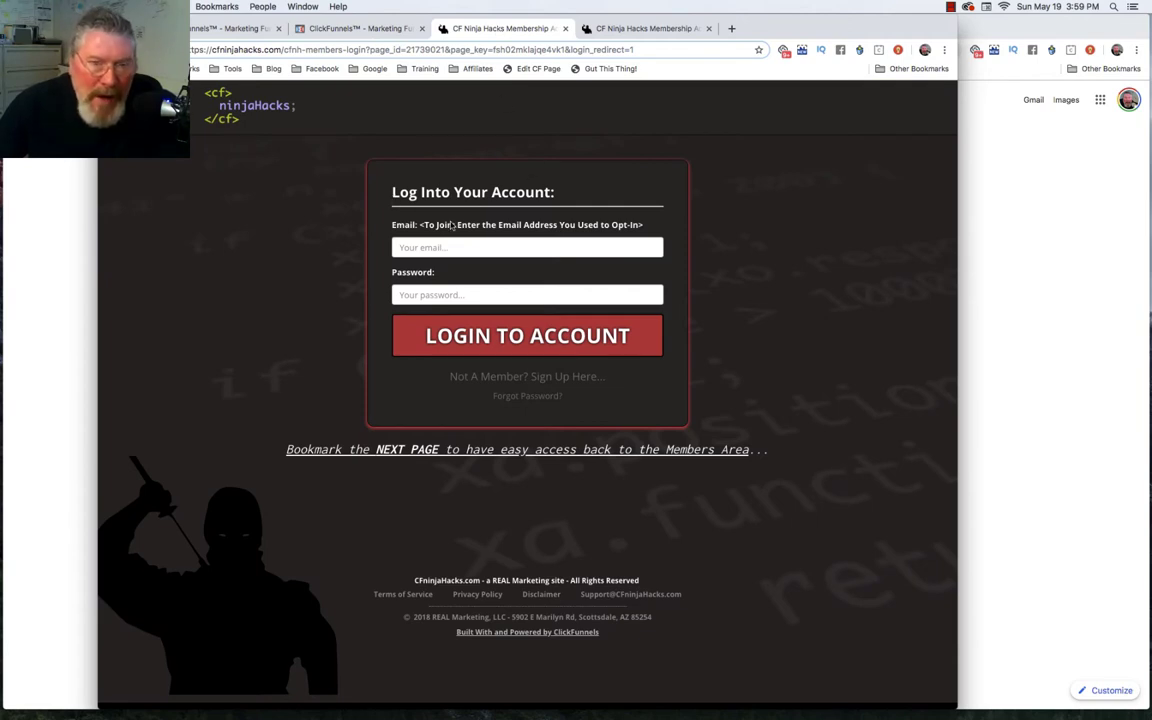
left_click(610, 29)
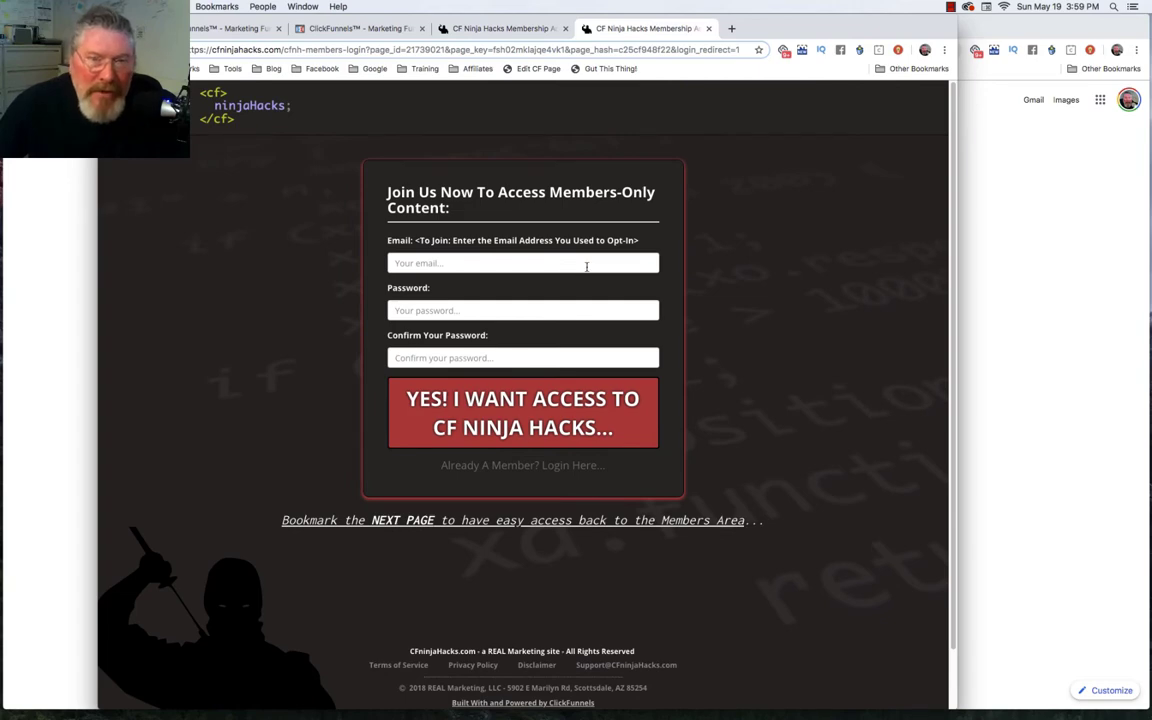
left_click_drag(585, 29, 947, 108)
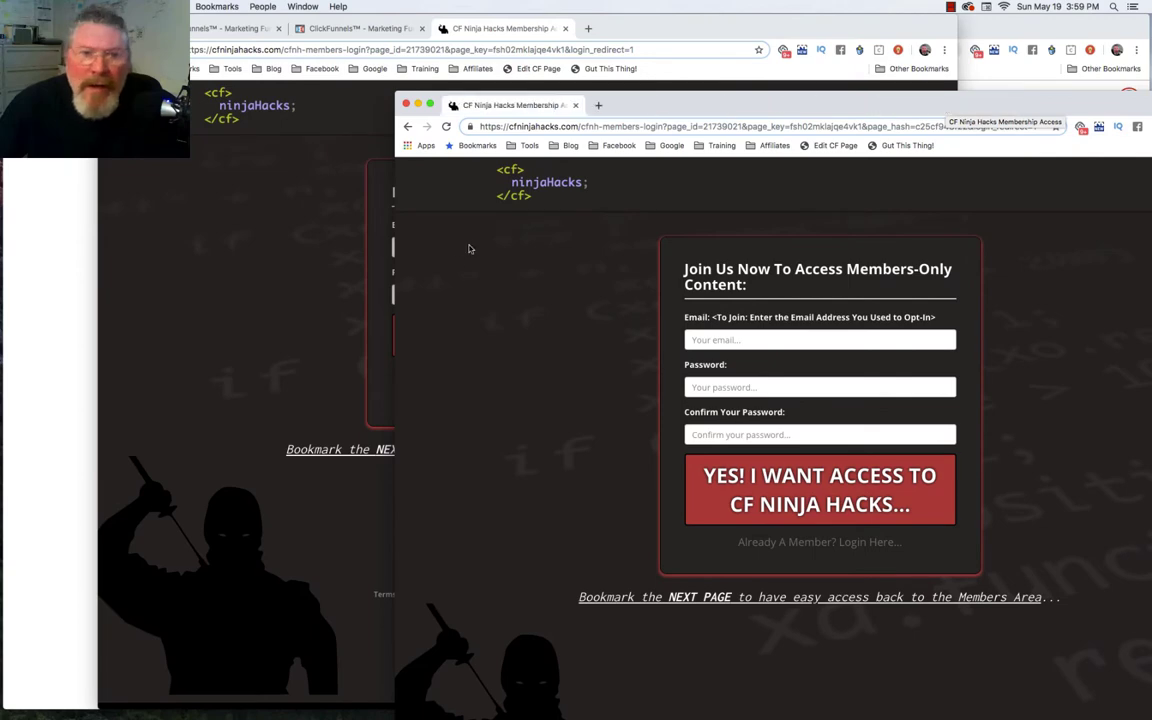
left_click_drag(396, 242, 736, 244)
left_click_drag(1041, 95, 1007, 44)
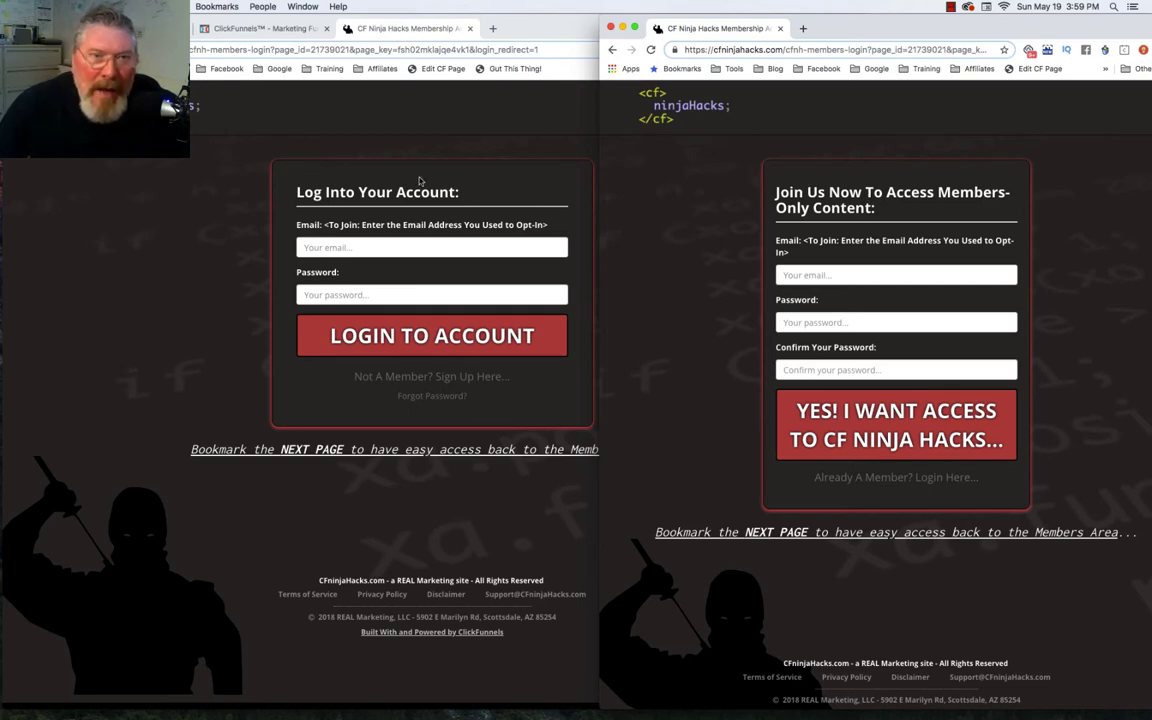
- Revisit the CFNH Members Content URLs, and return to the side-by-side view of the login and sign-up pages
left_click(265, 28)
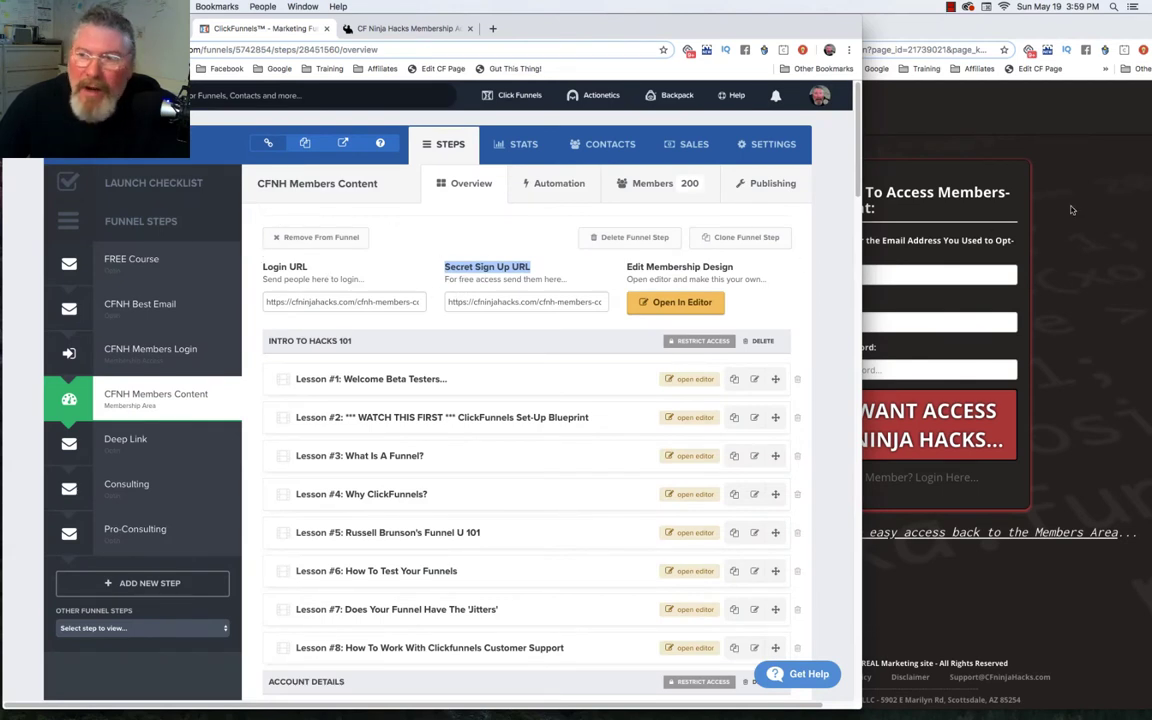
left_click(966, 189)
left_click(376, 29)
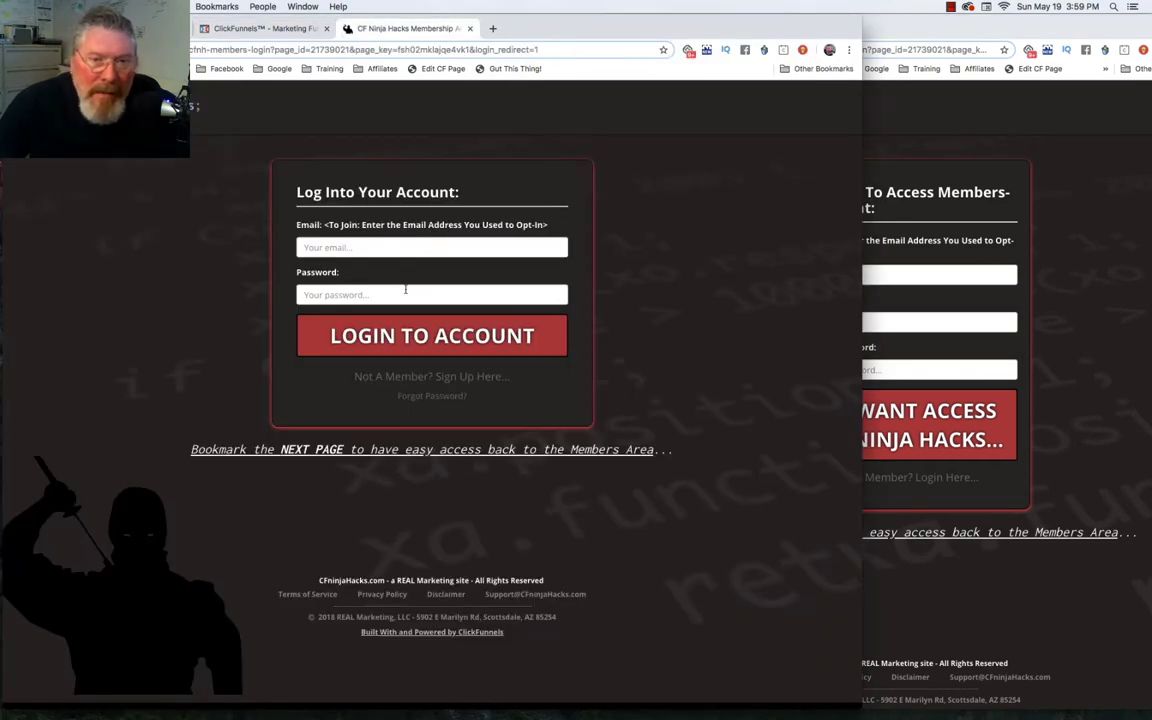
left_click(864, 110)
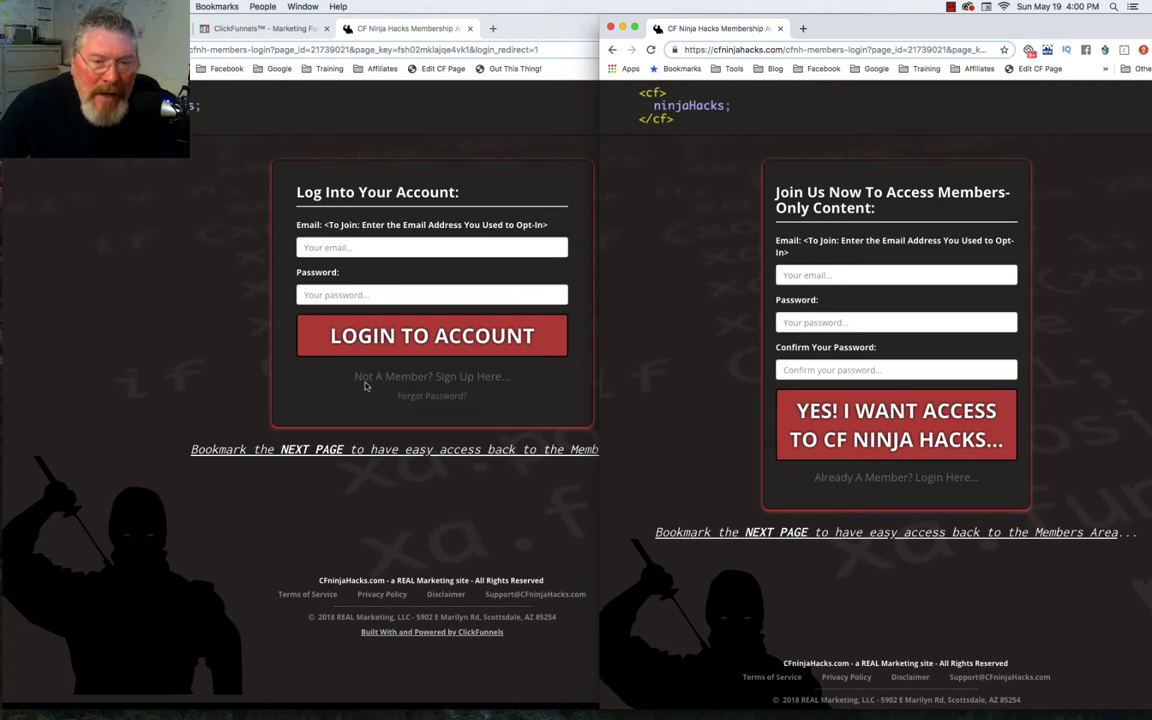
- Switch the login page's form to the new-member sign-up form and back to the login form
left_click(438, 380)
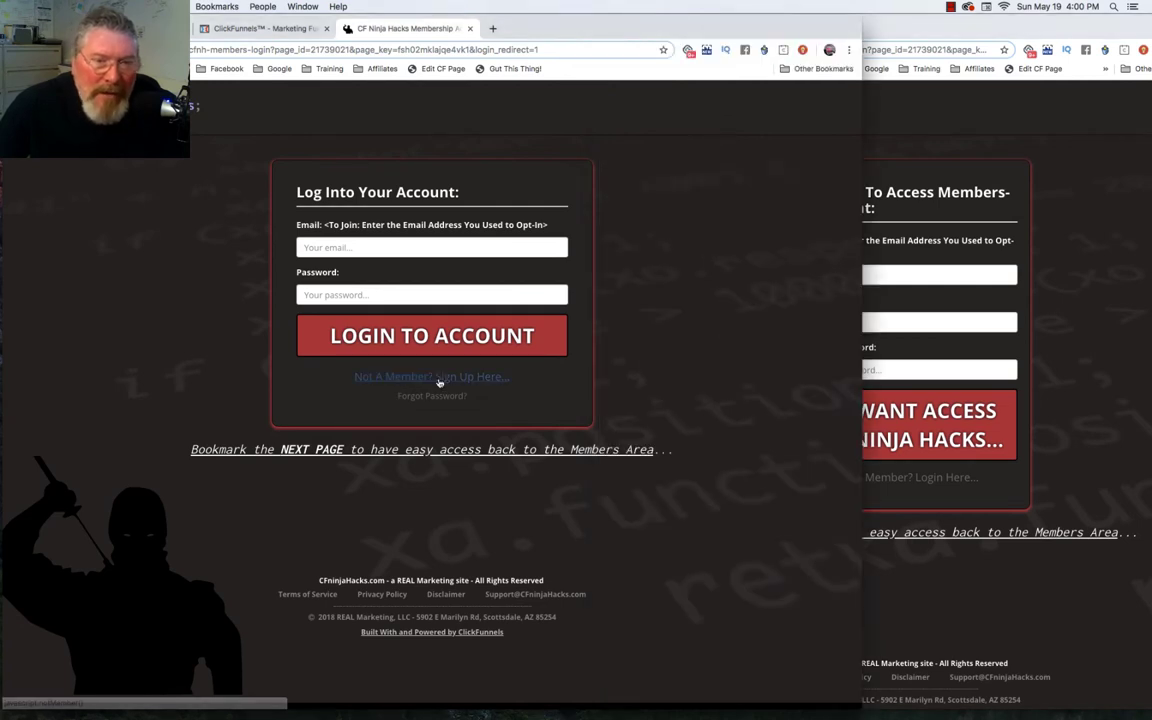
left_click(439, 379)
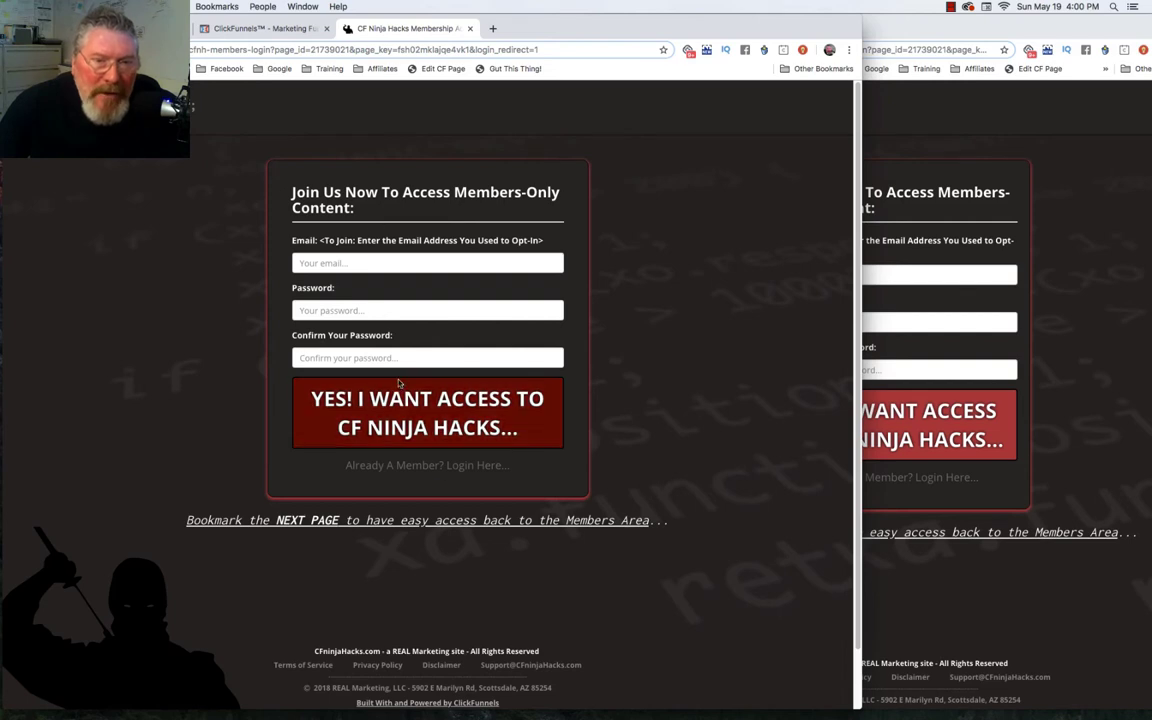
left_click(406, 467)
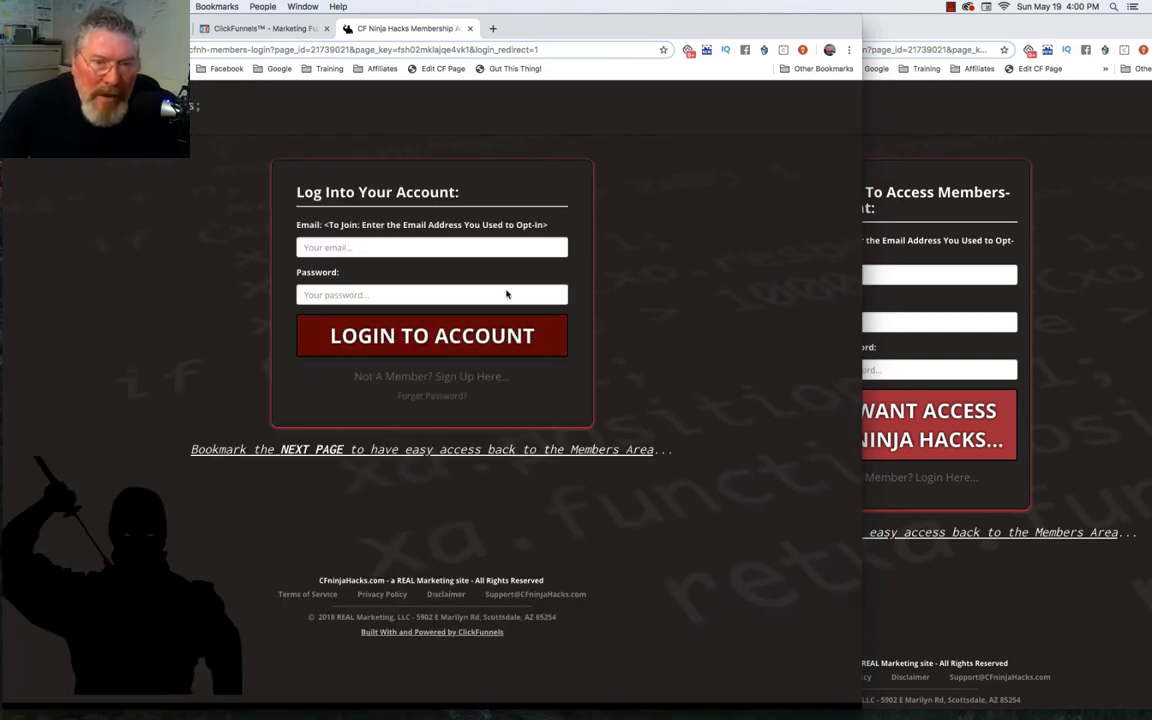
left_click(406, 249)
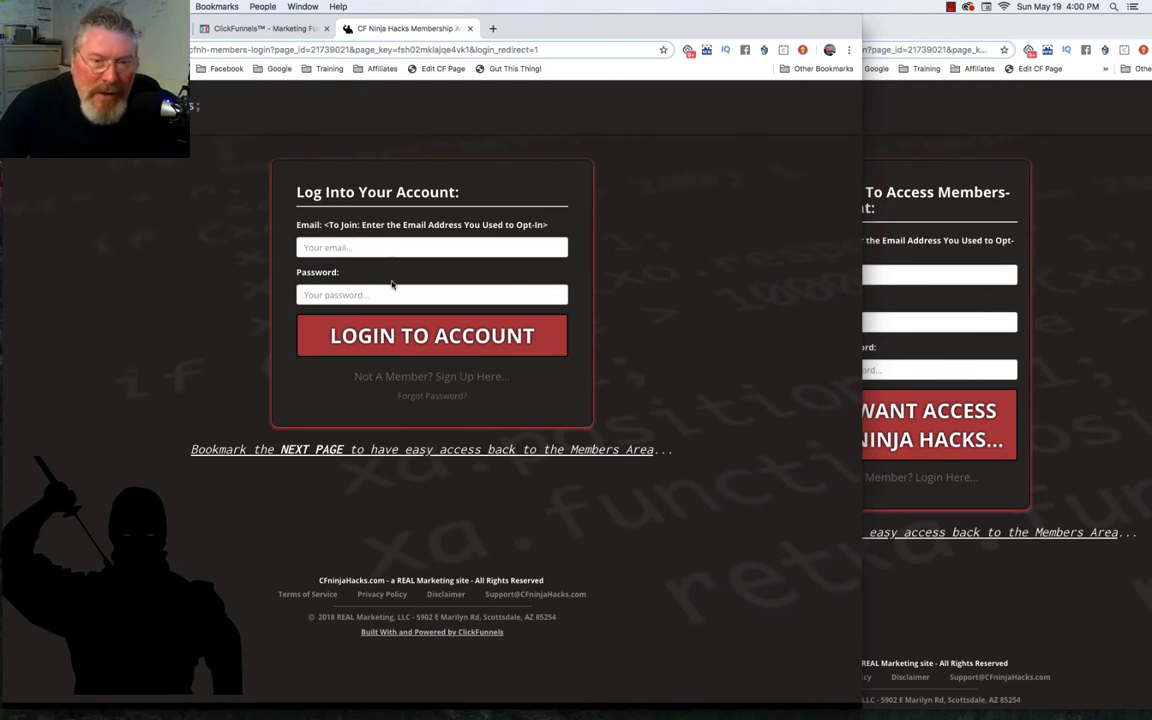
- Toggle the separate sign-up page to its login form and back, and switch the original login page to its sign-up form
left_click(1105, 232)
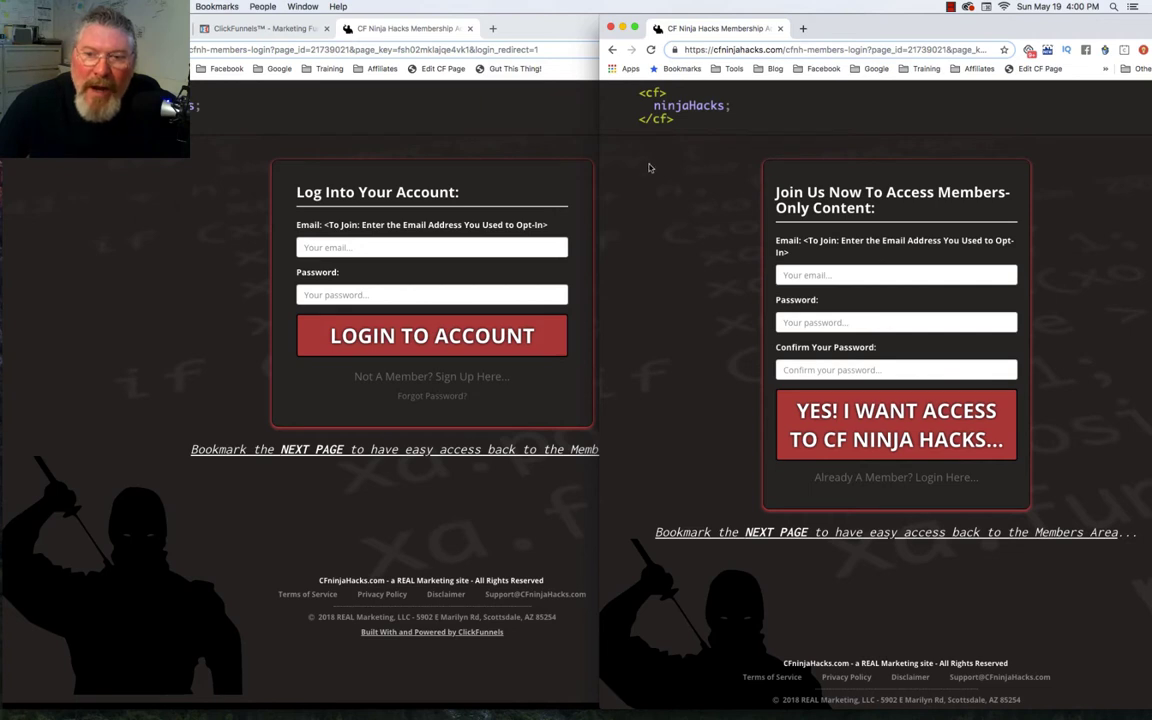
left_click(866, 479)
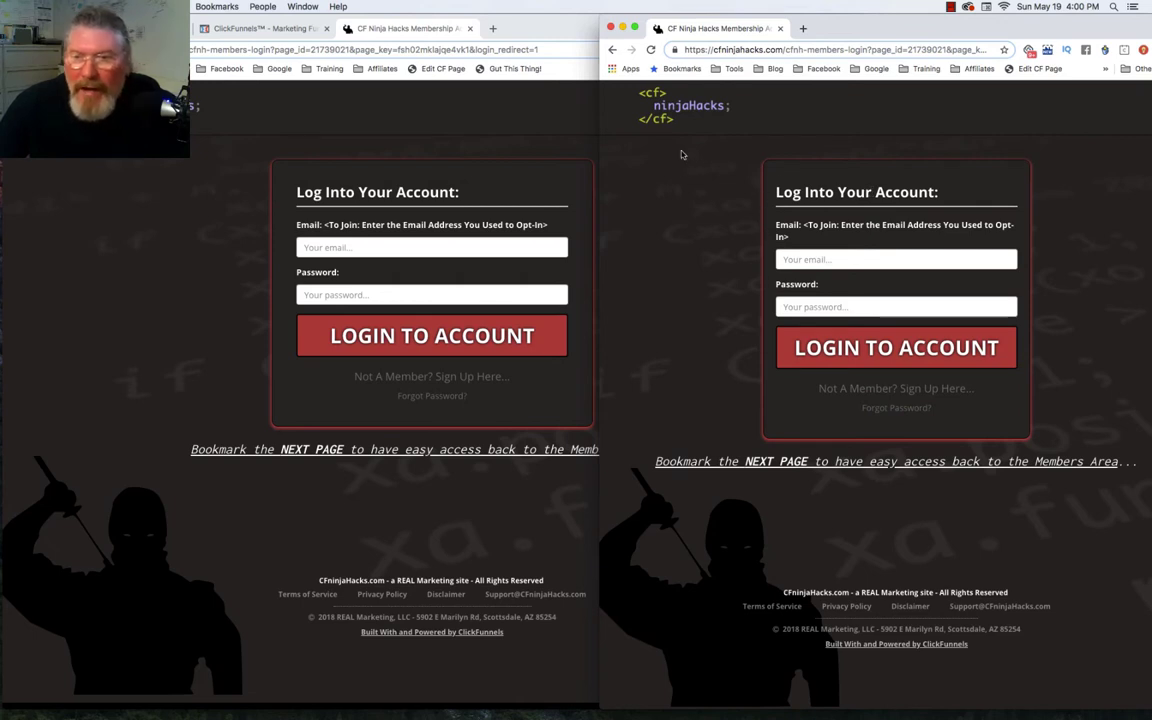
left_click(843, 394)
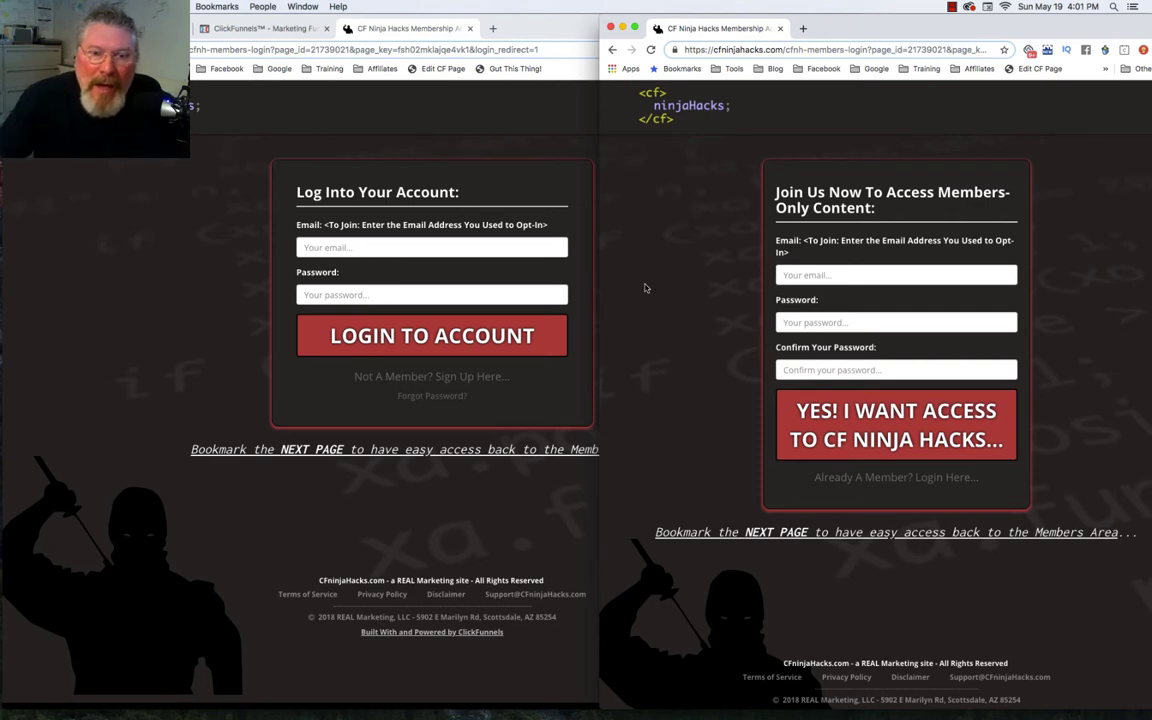
left_click(431, 376)
left_click(430, 378)
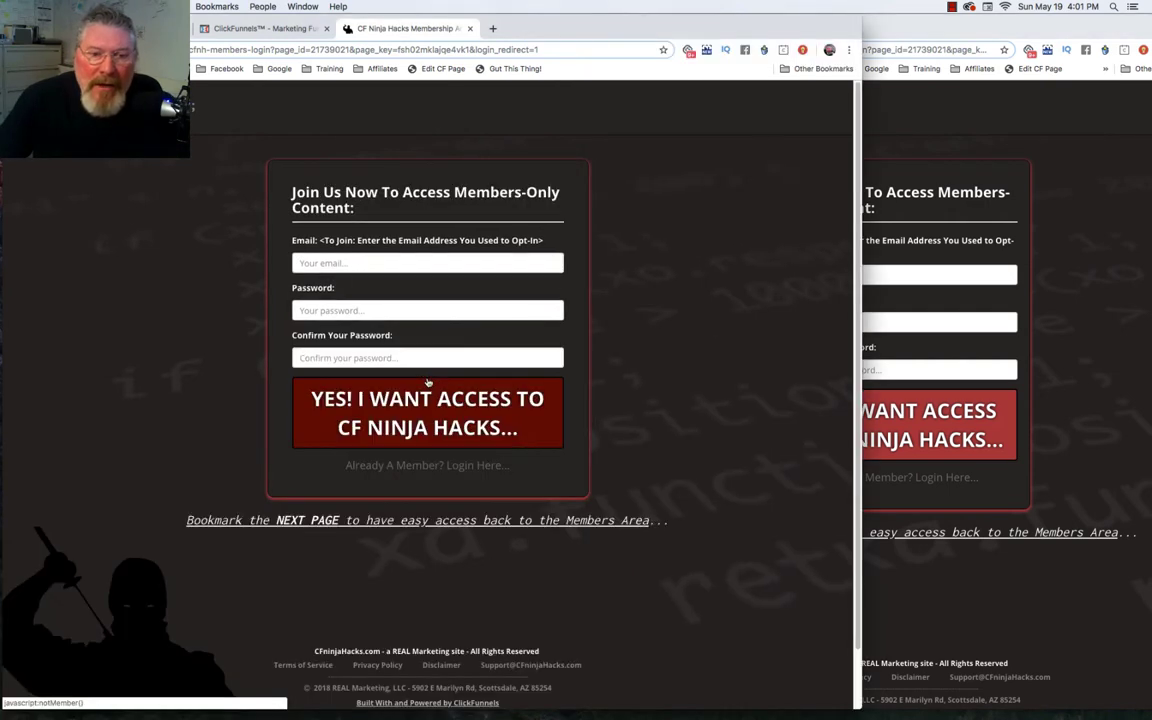
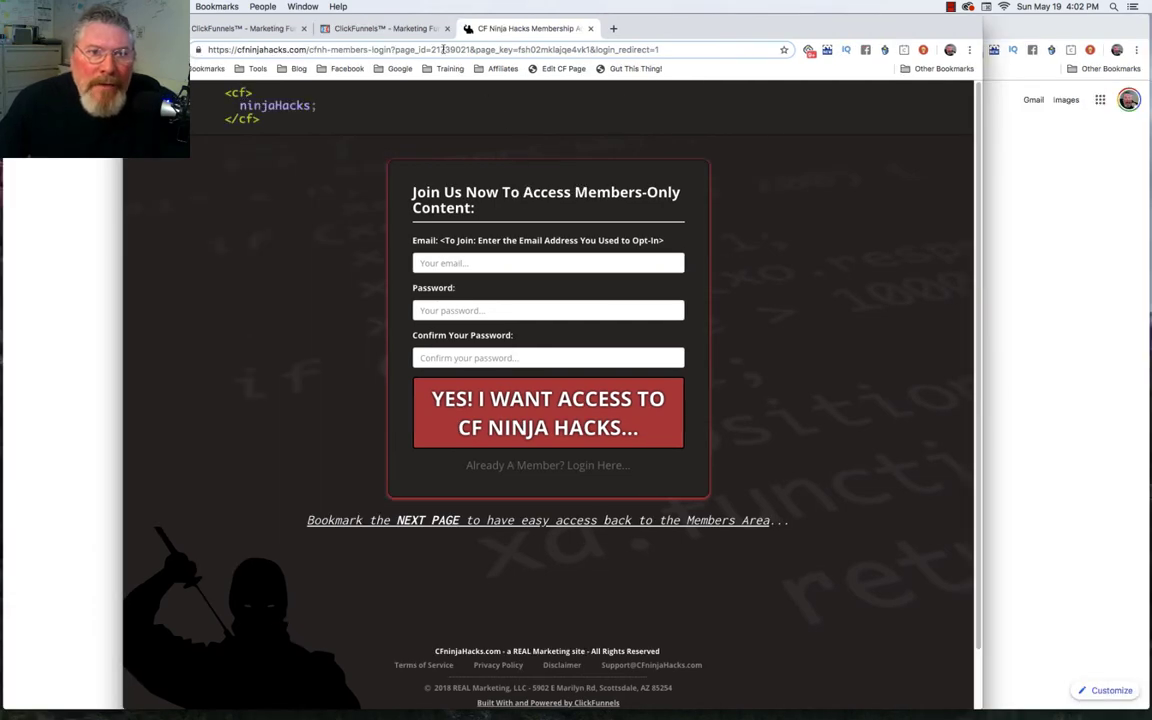
- Review the lesson sections and lessons listed in the CFNH Members Content membership area
left_click(386, 30)
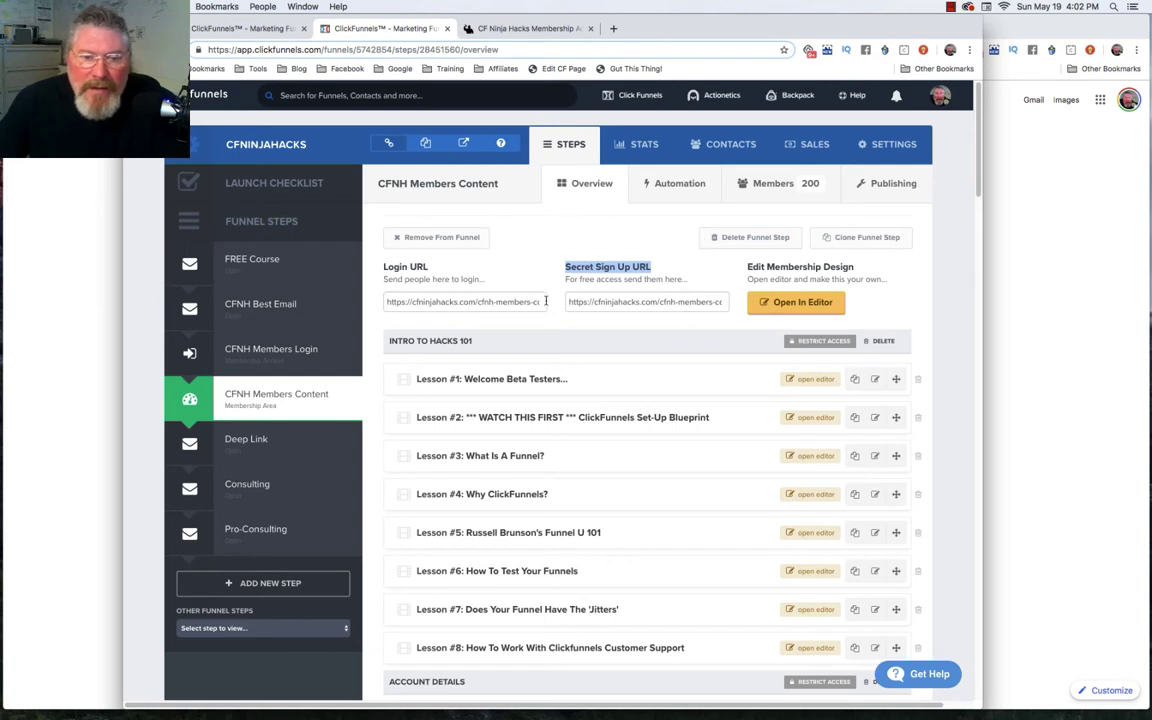
scroll(545, 300, "down", 2)
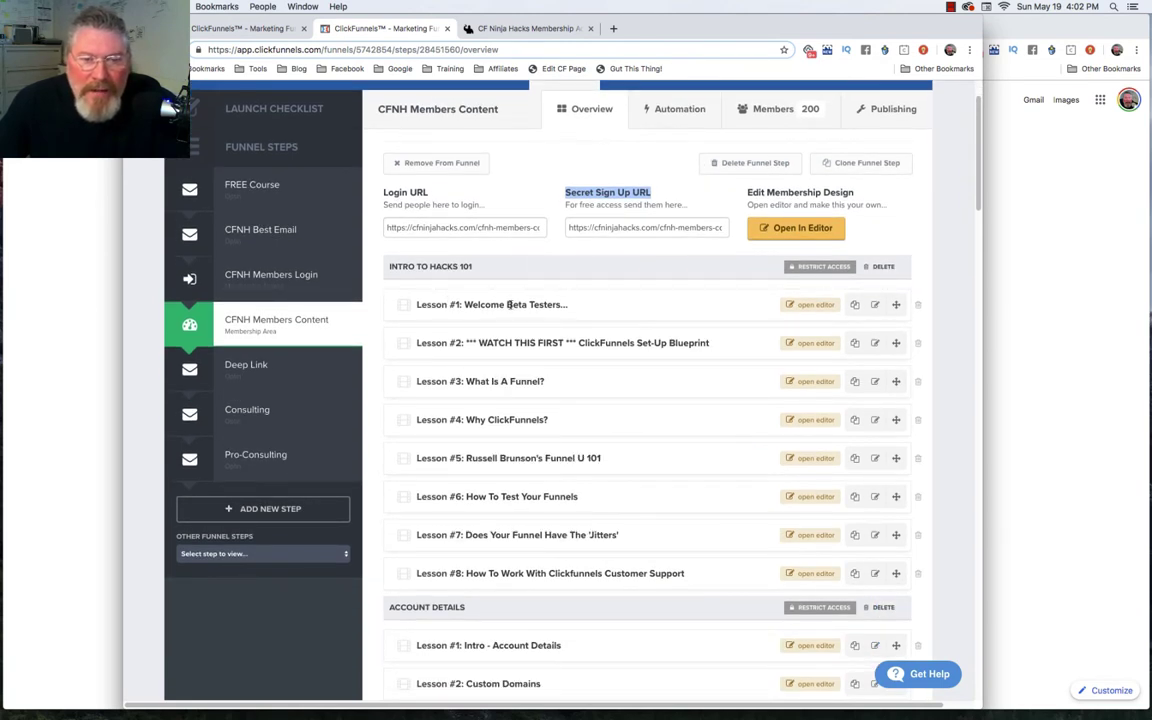
scroll(508, 415, "down", 3)
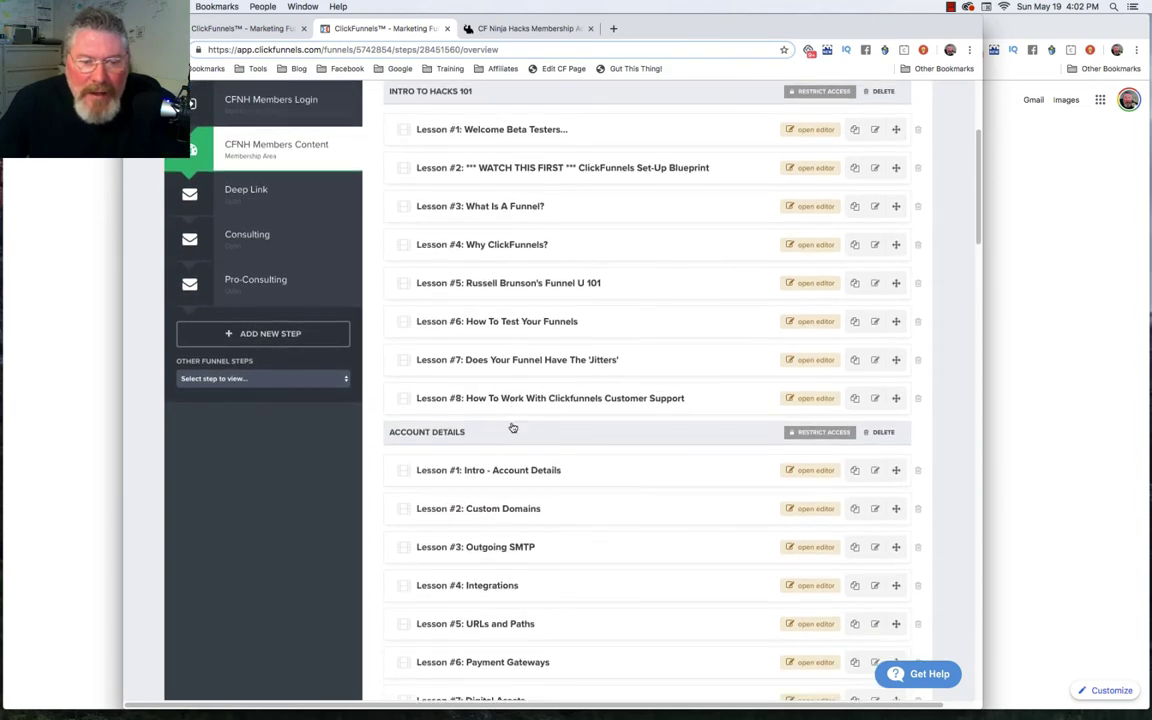
scroll(457, 432, "down", 4)
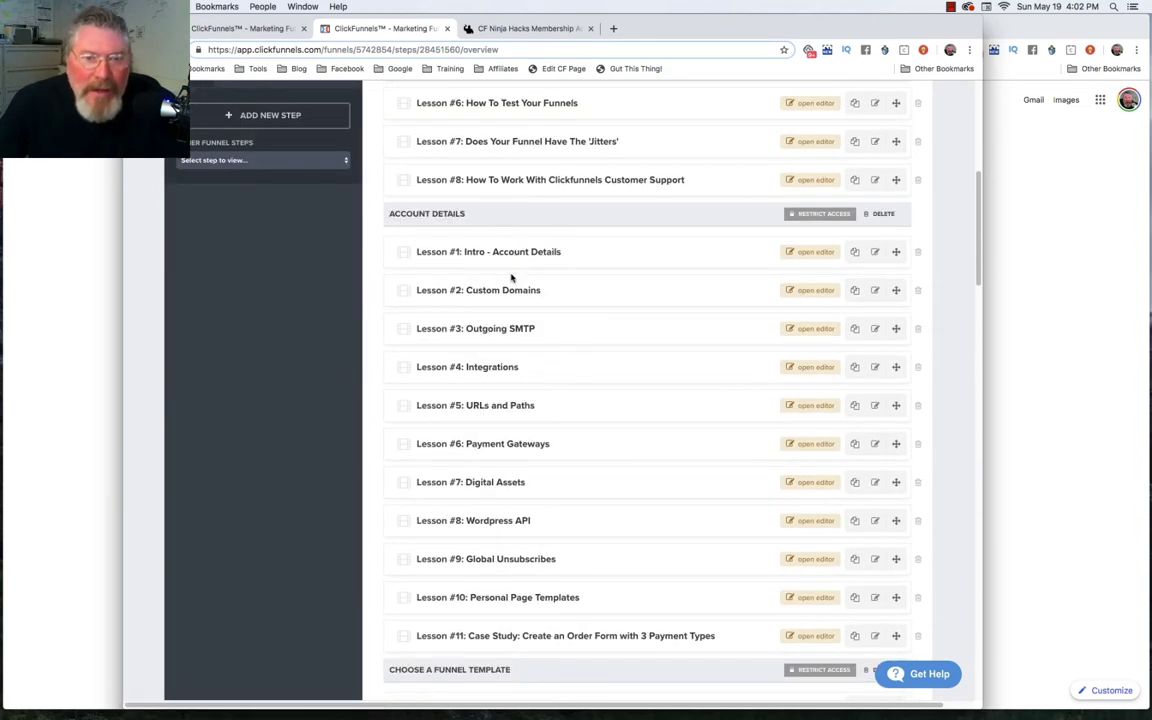
scroll(448, 345, "down", 6)
scroll(458, 414, "down", 20)
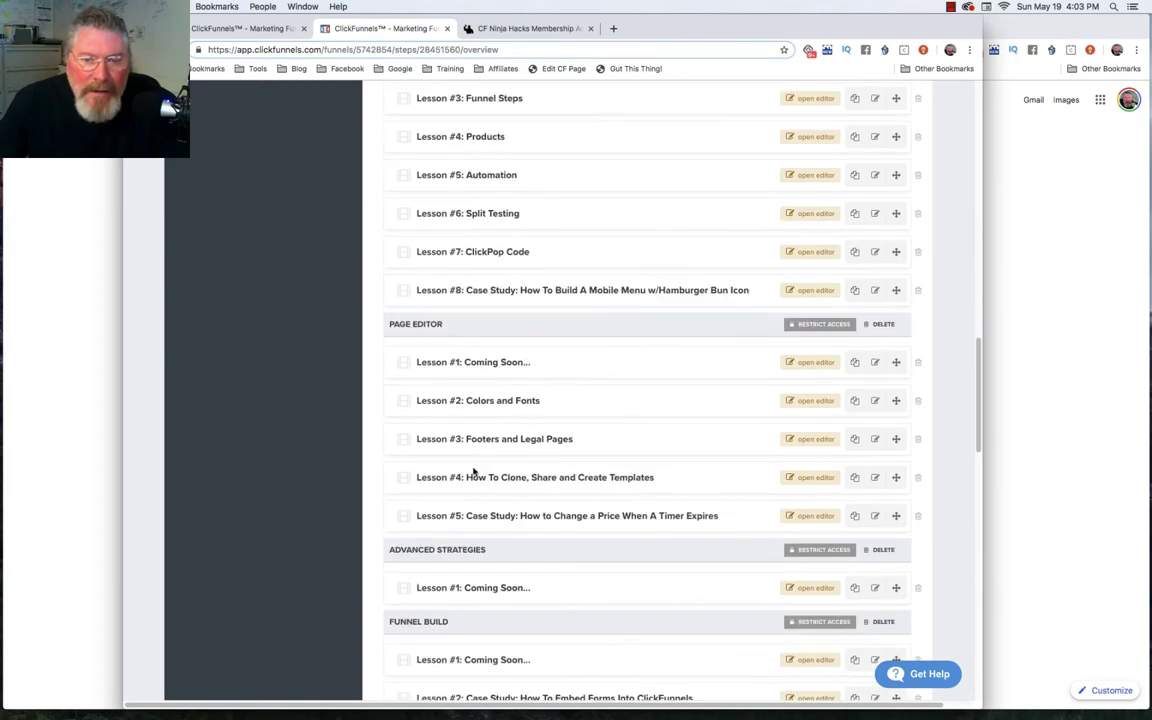
scroll(473, 467, "down", 7)
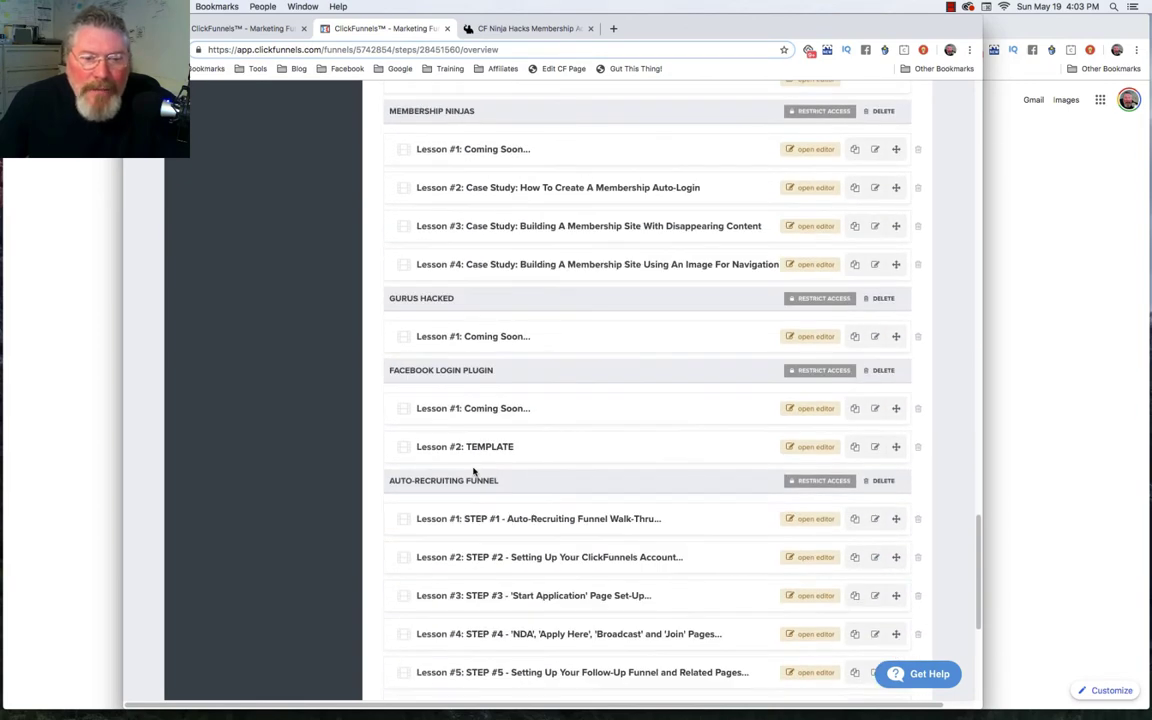
scroll(474, 471, "up", 12)
scroll(473, 470, "up", 20)
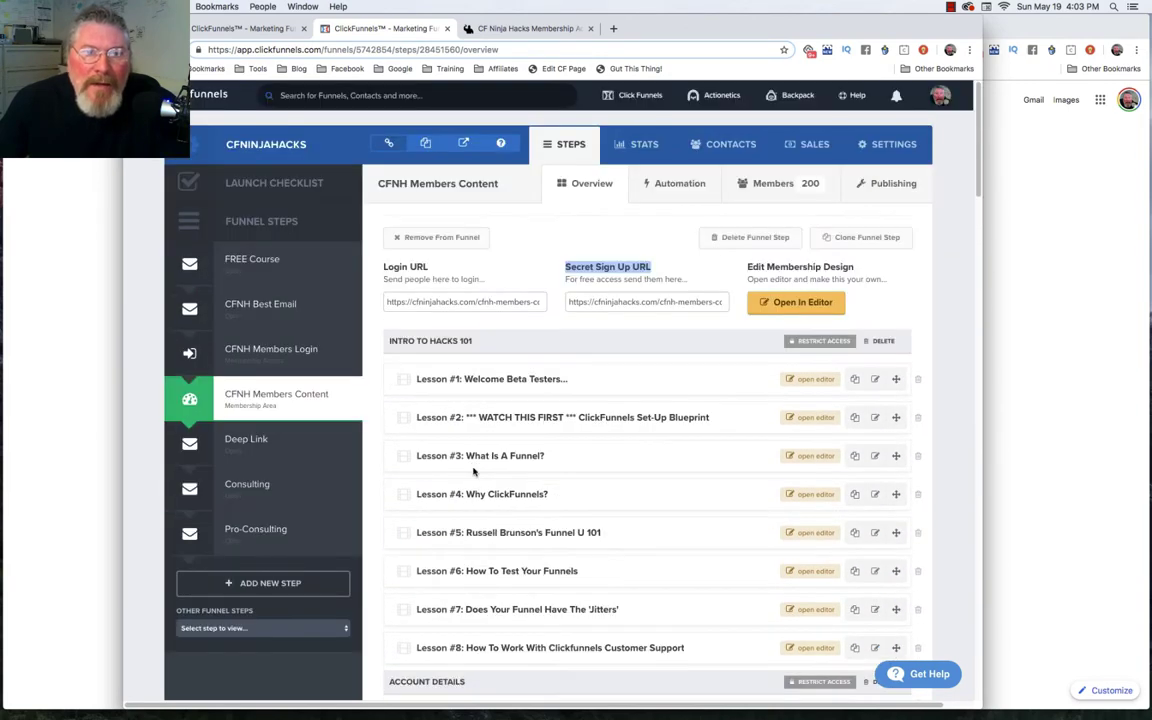
- Return to the demo funnel's Members Training Area and create a lesson section named "Second Section"
left_click(241, 30)
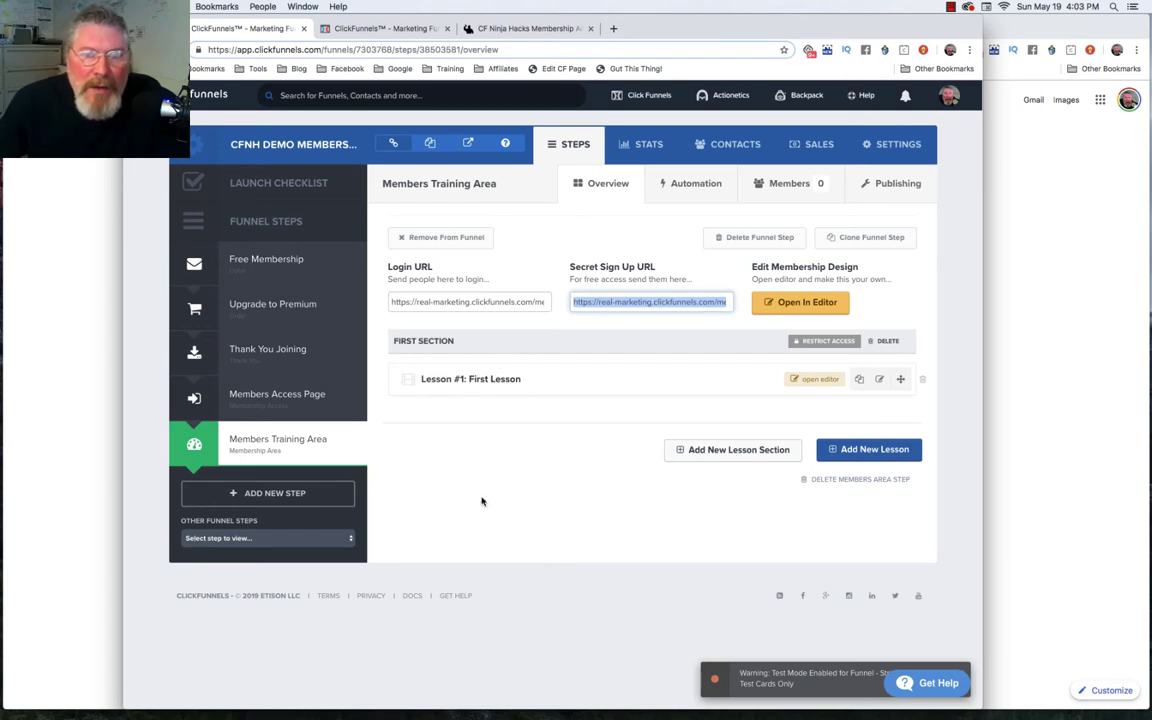
left_click(729, 451)
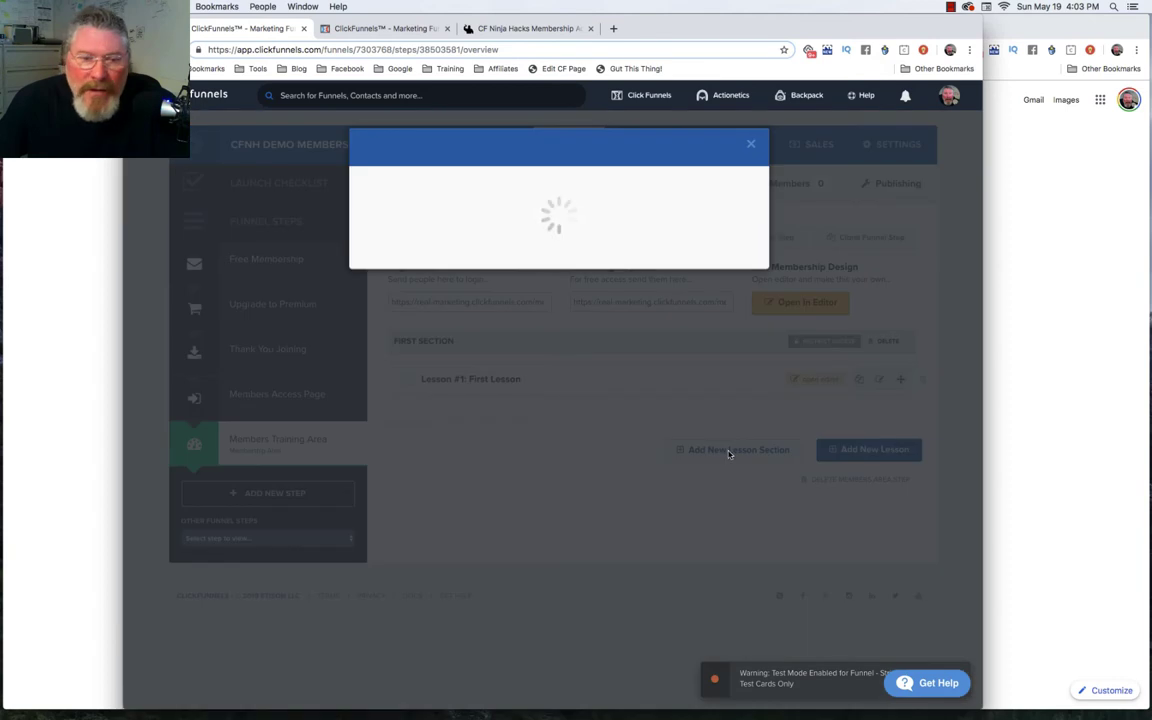
left_click(483, 210)
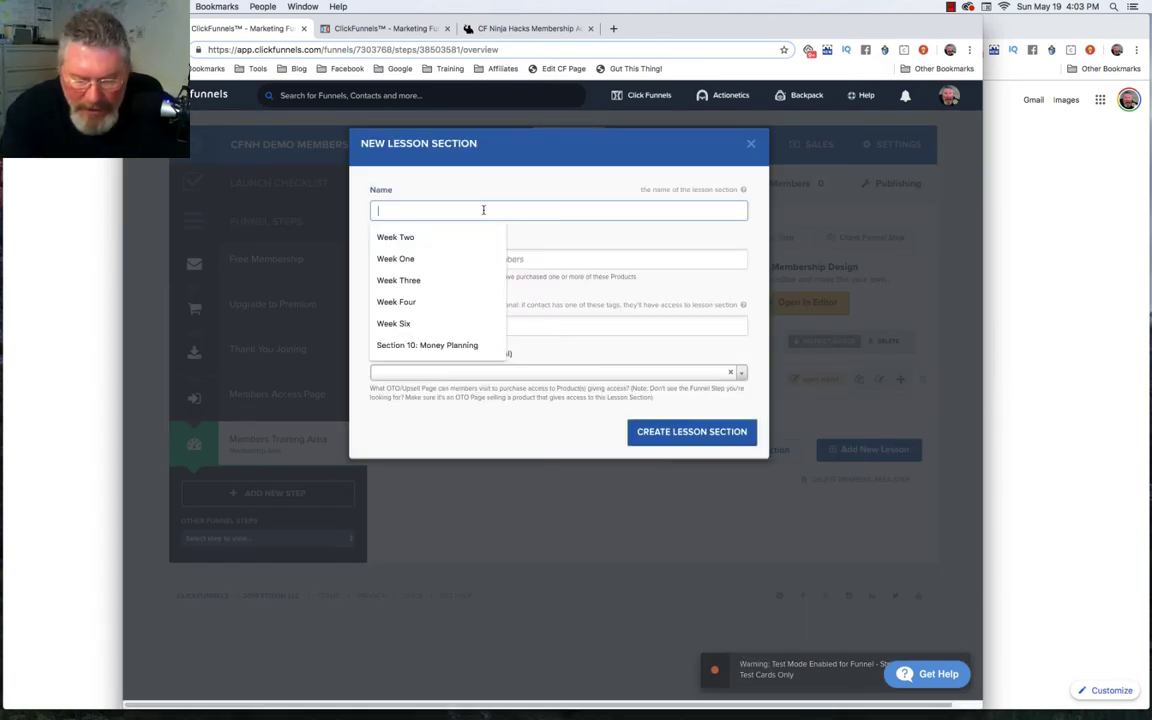
type("Second Section")
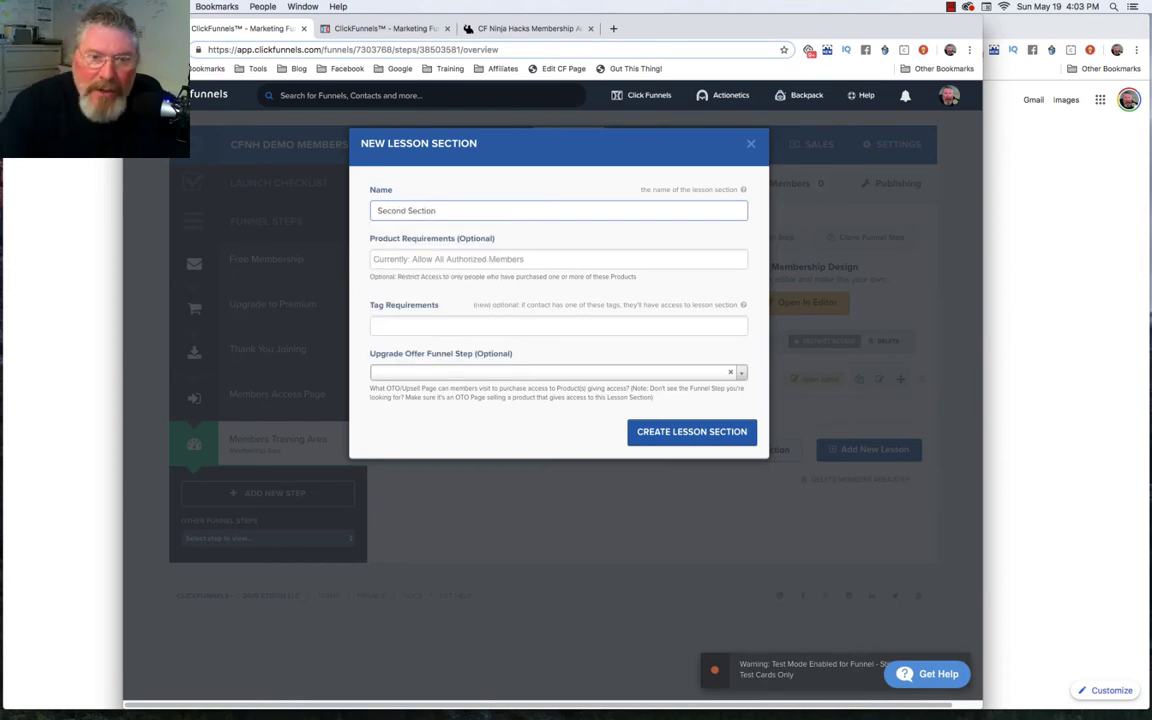
left_click(689, 430)
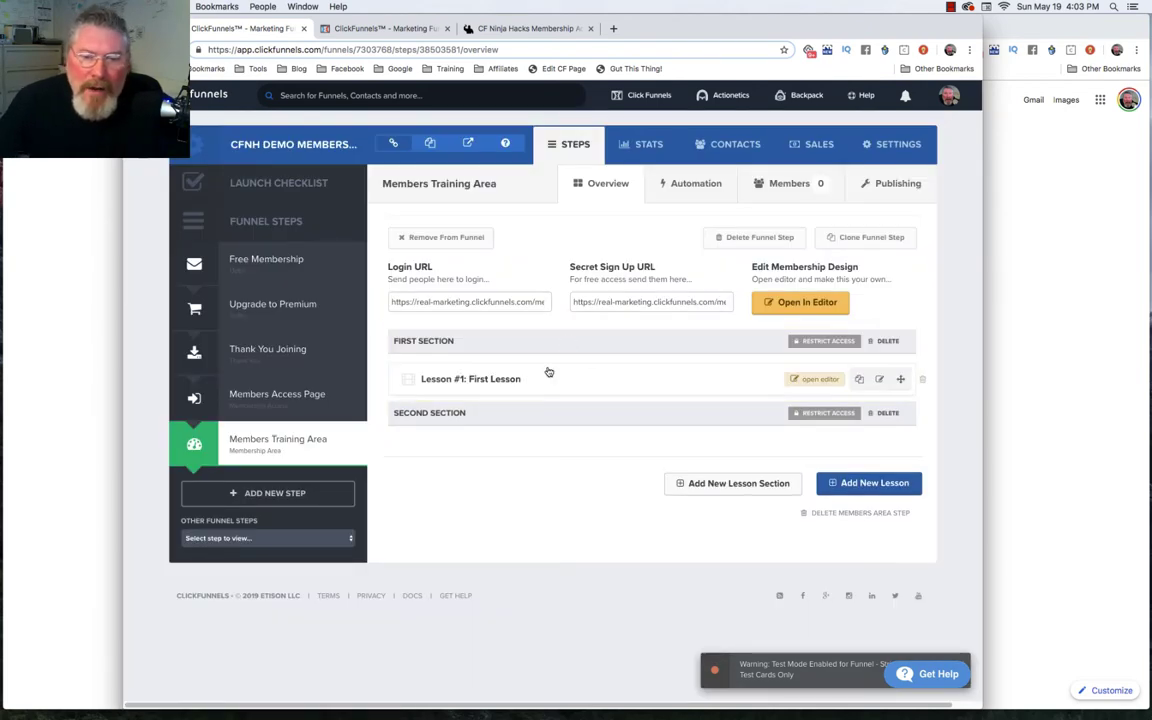
- Create another lesson section named "Third Section" in the Members Training Area
left_click(737, 484)
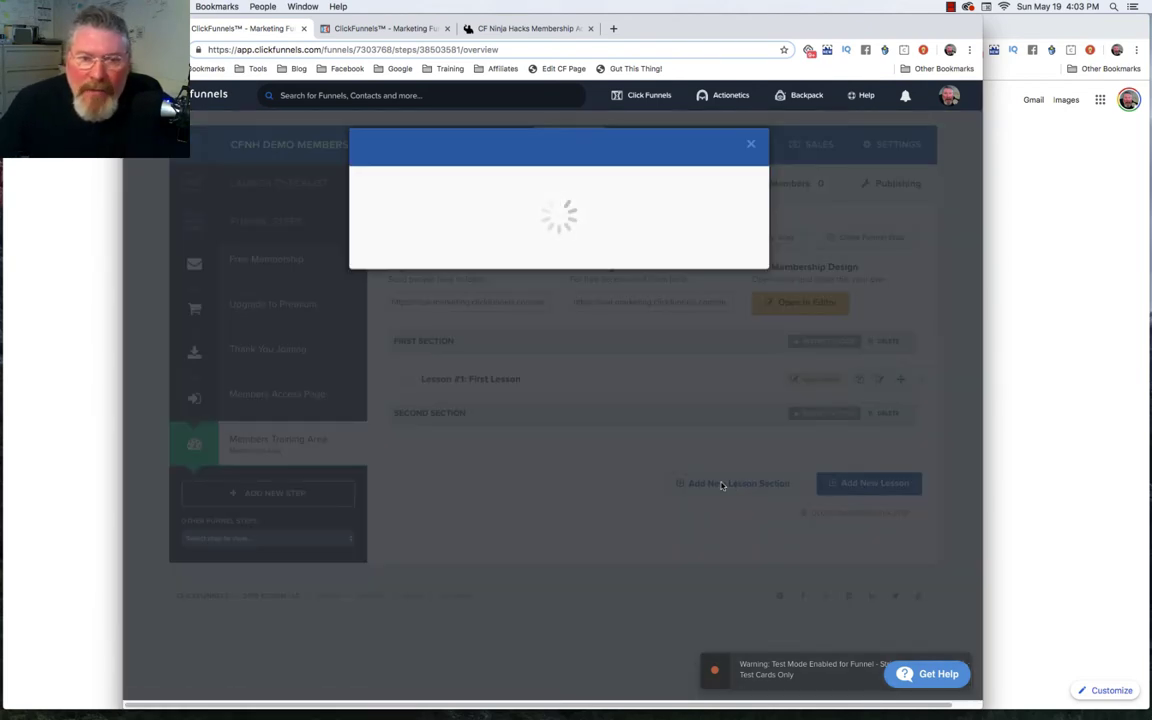
left_click(514, 209)
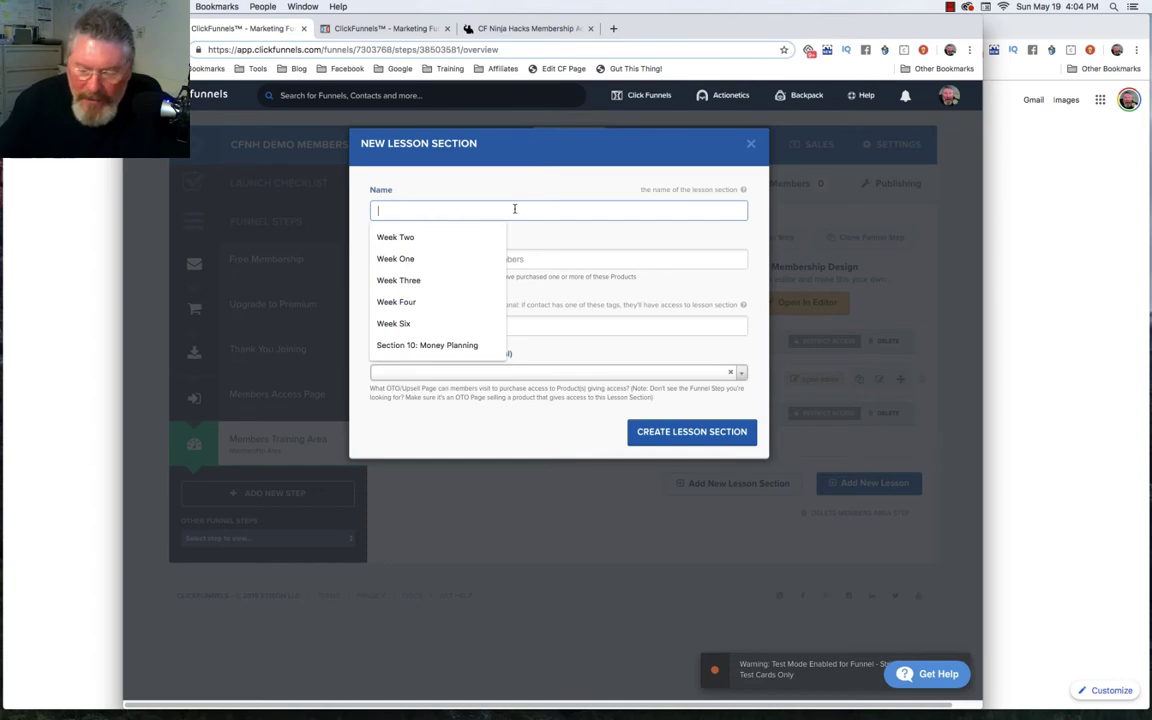
type("Third S")
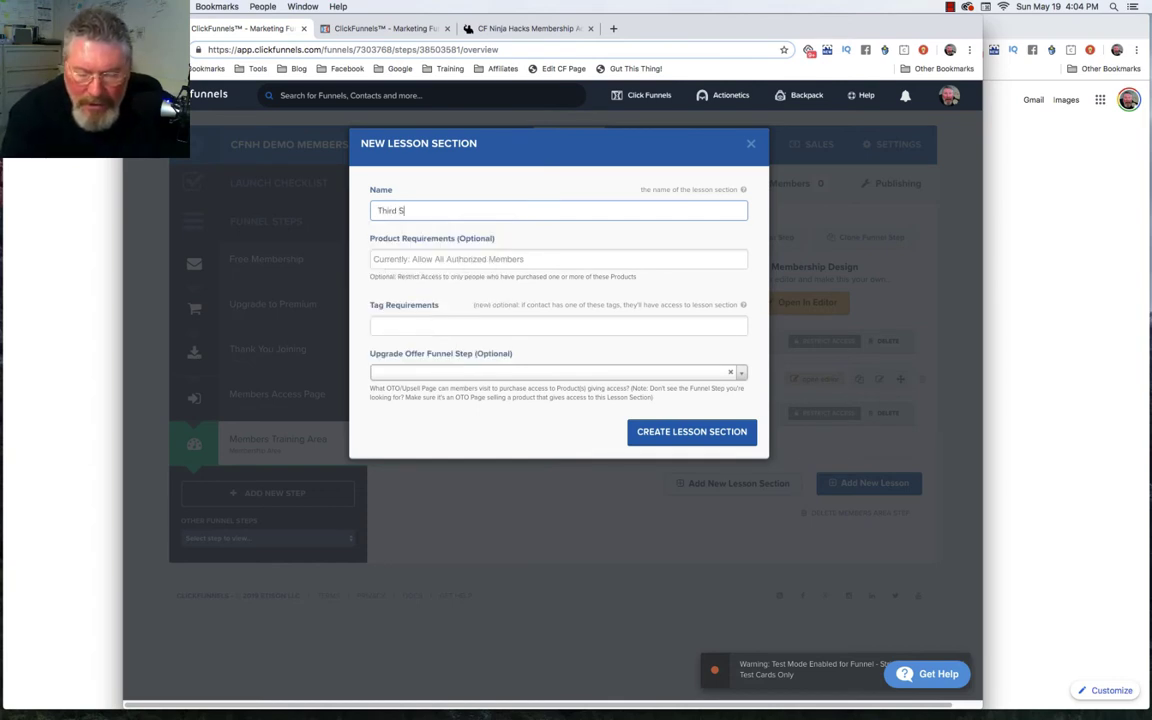
type("ection")
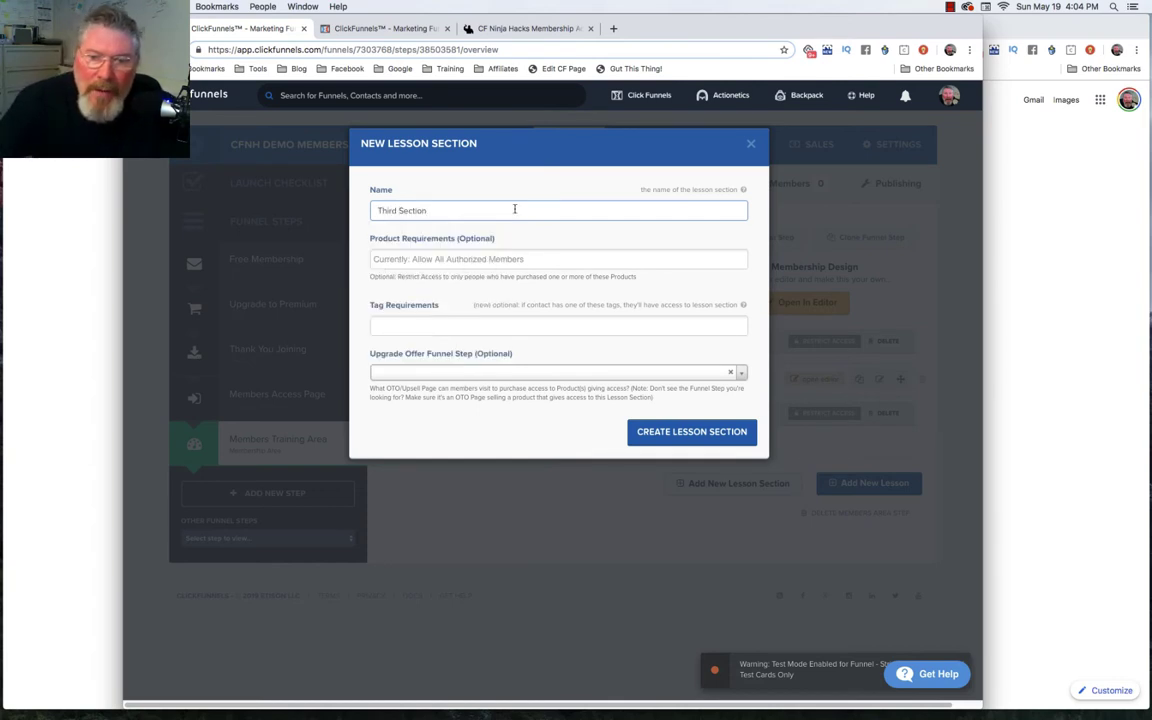
left_click(641, 430)
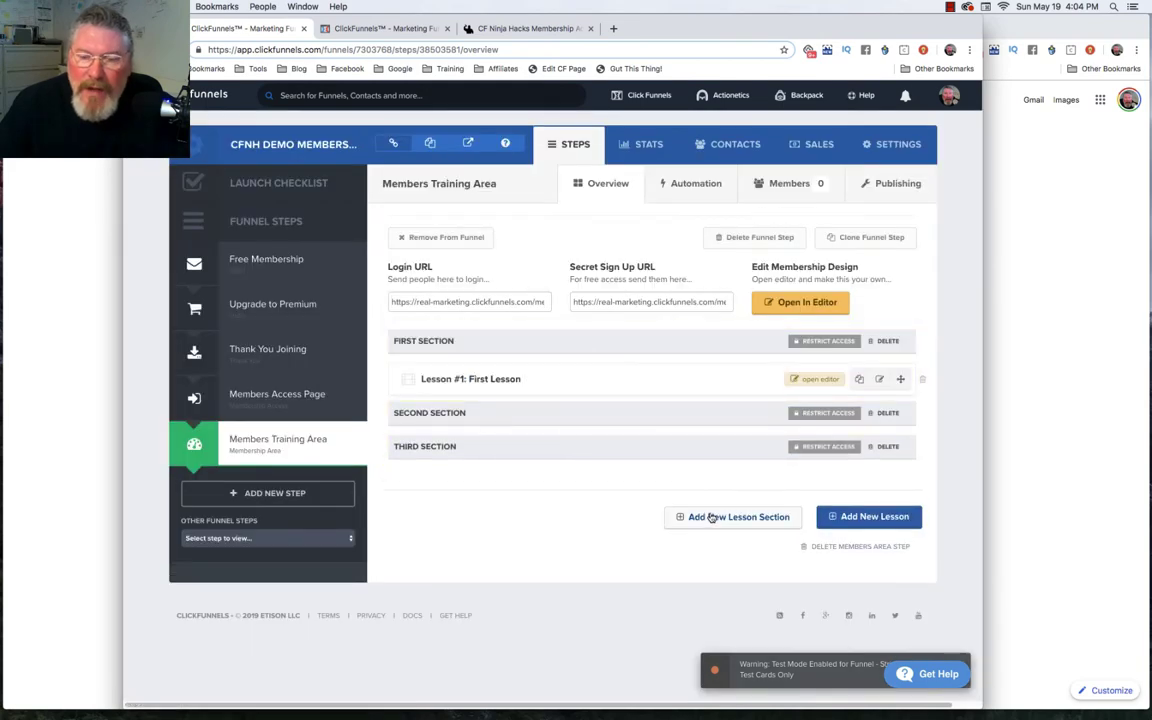
- Create a further lesson section named "Fourth Section" in the Members Training Area
left_click(710, 517)
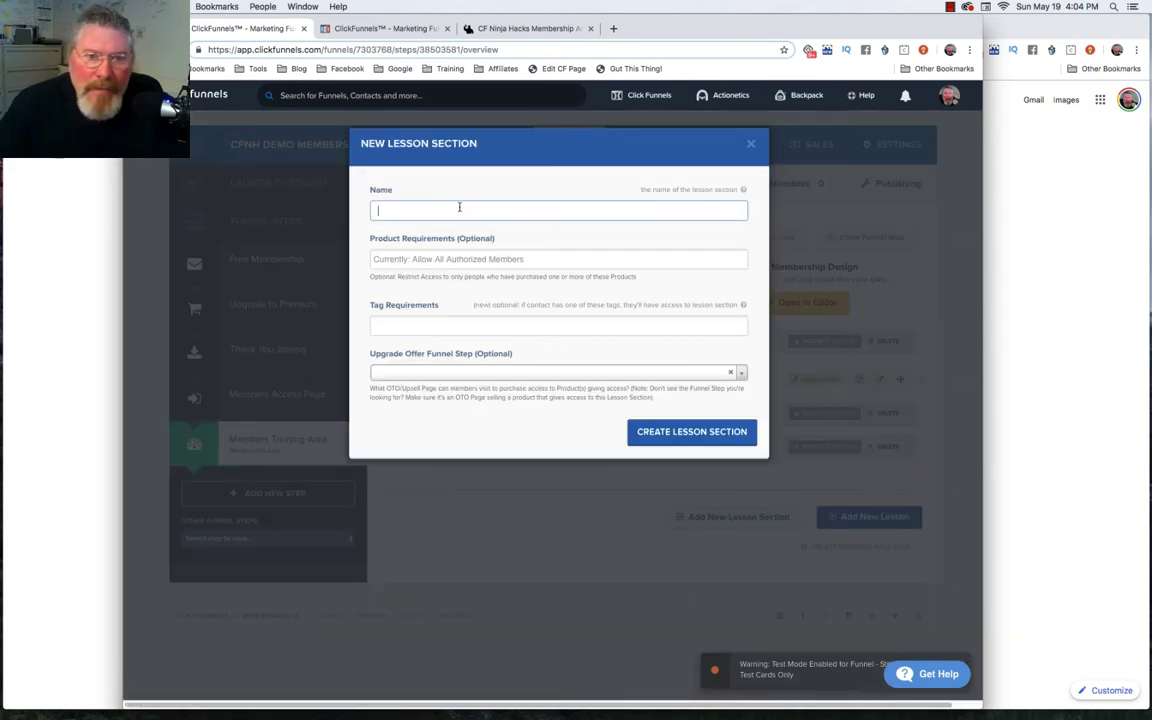
left_click(458, 209)
type("Fou")
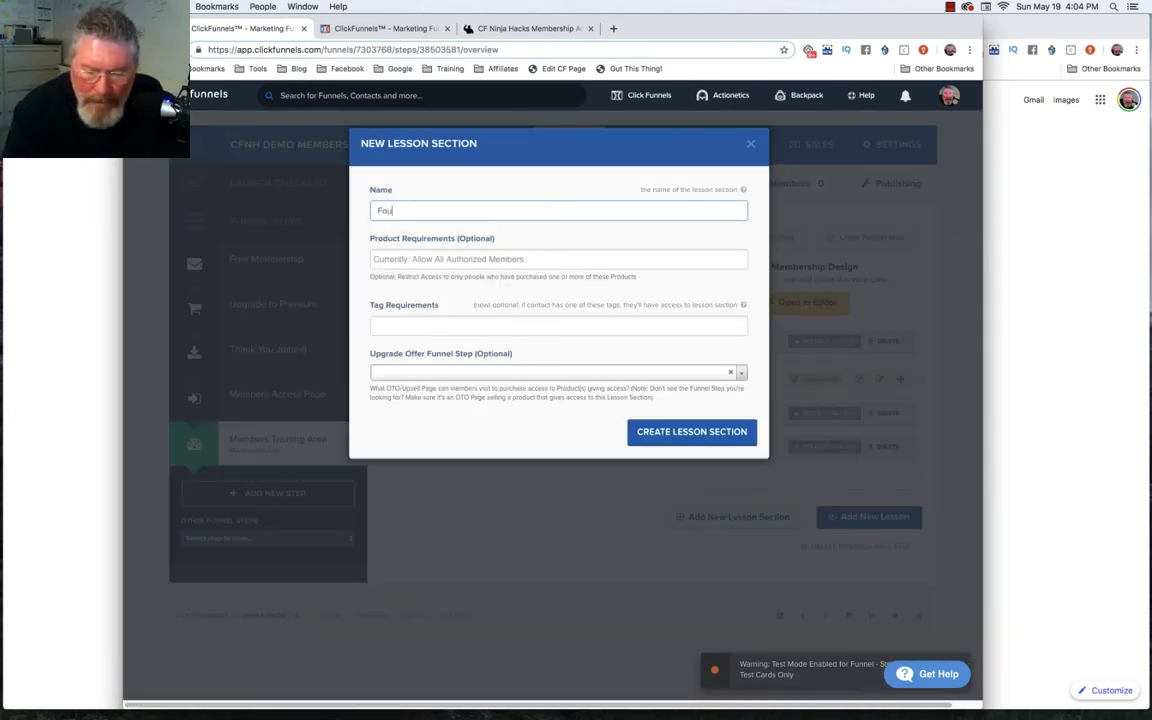
type("rth Section")
left_click(674, 433)
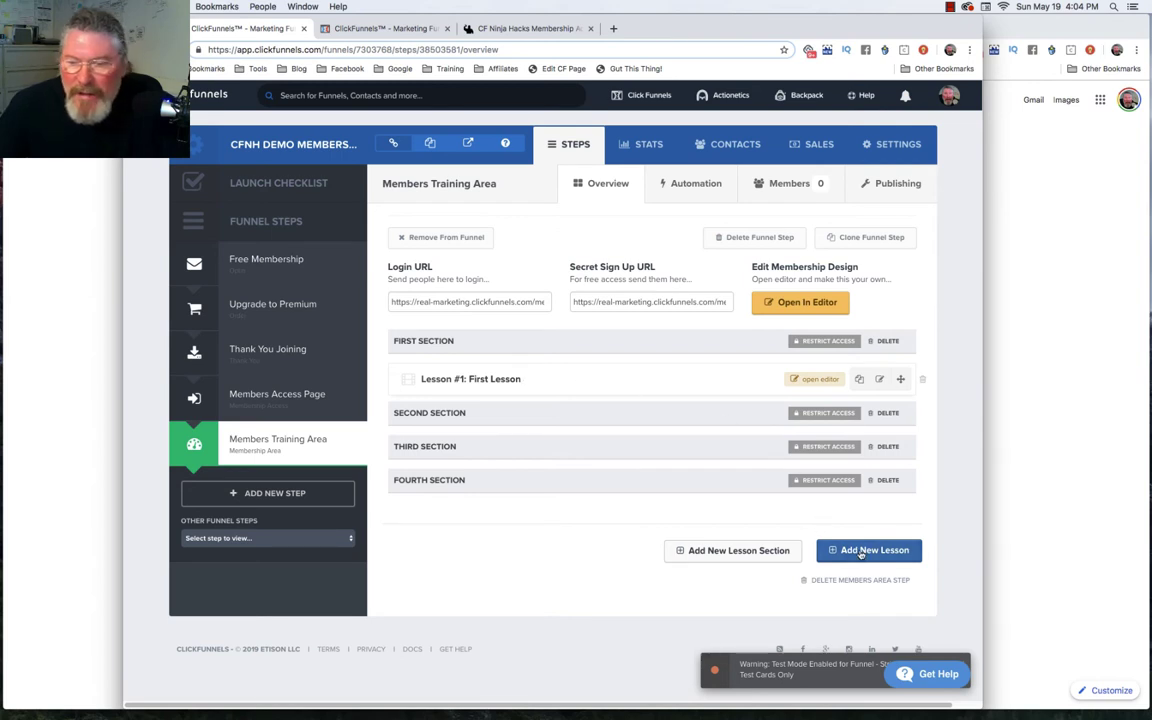
- Add a new lesson named "Second Lesson" to the First Section
left_click(861, 551)
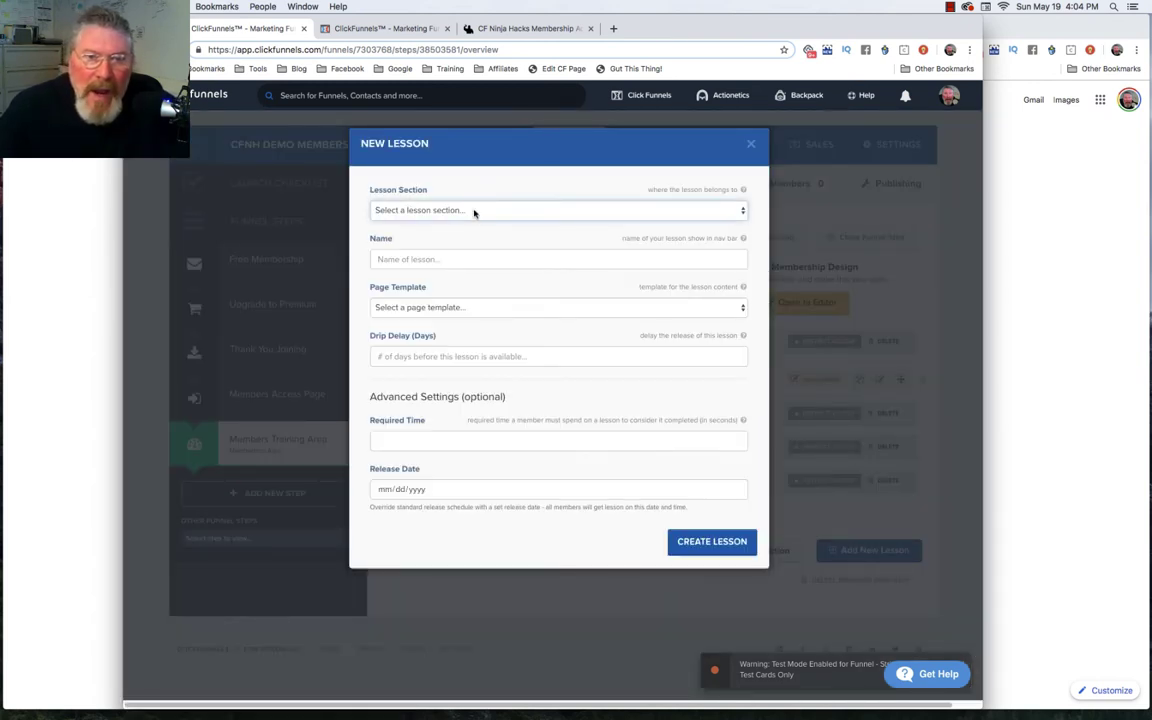
left_click(474, 211)
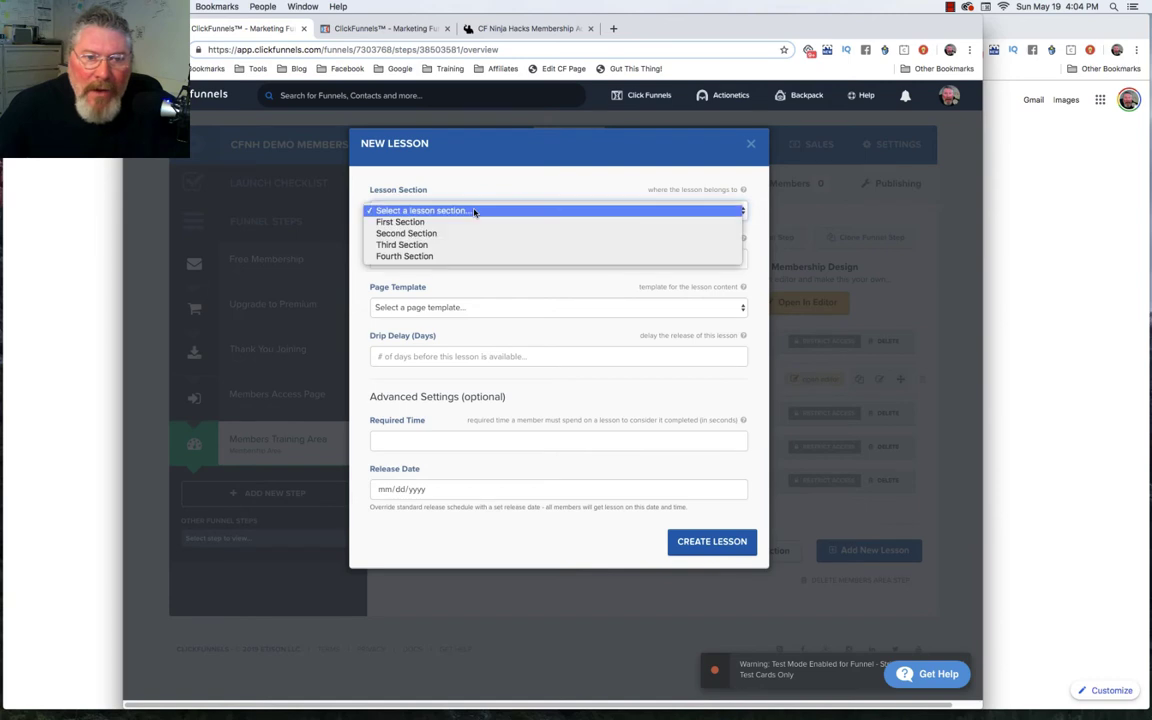
left_click(405, 222)
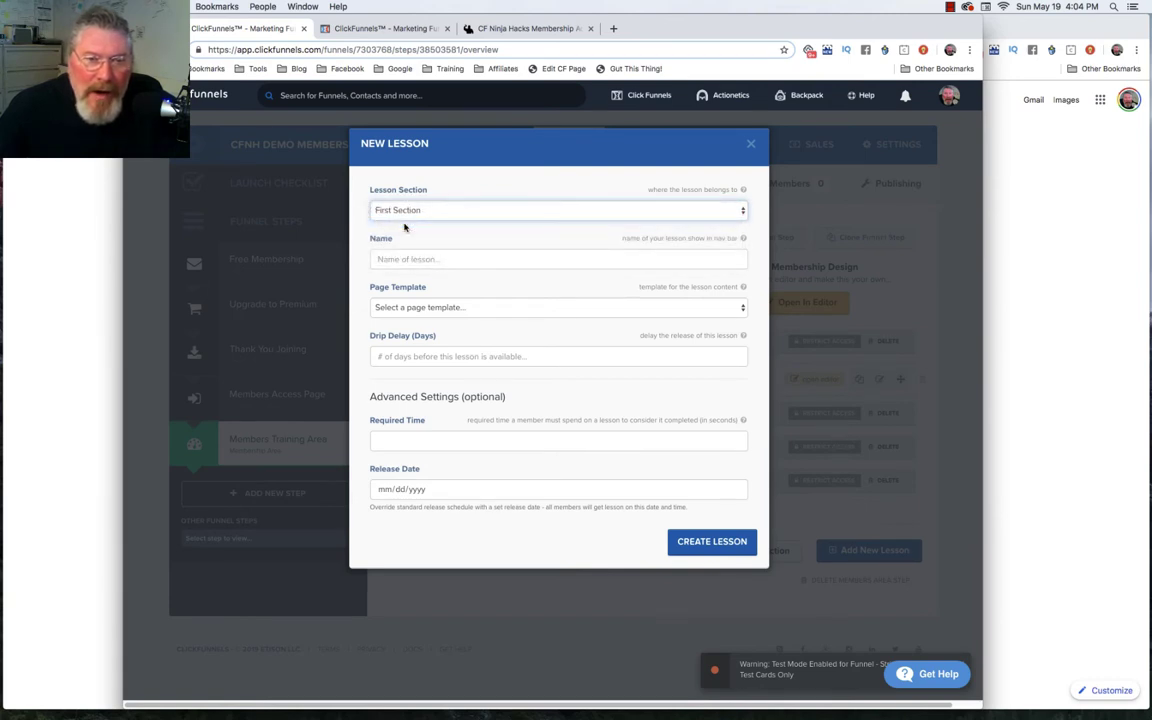
left_click(413, 258)
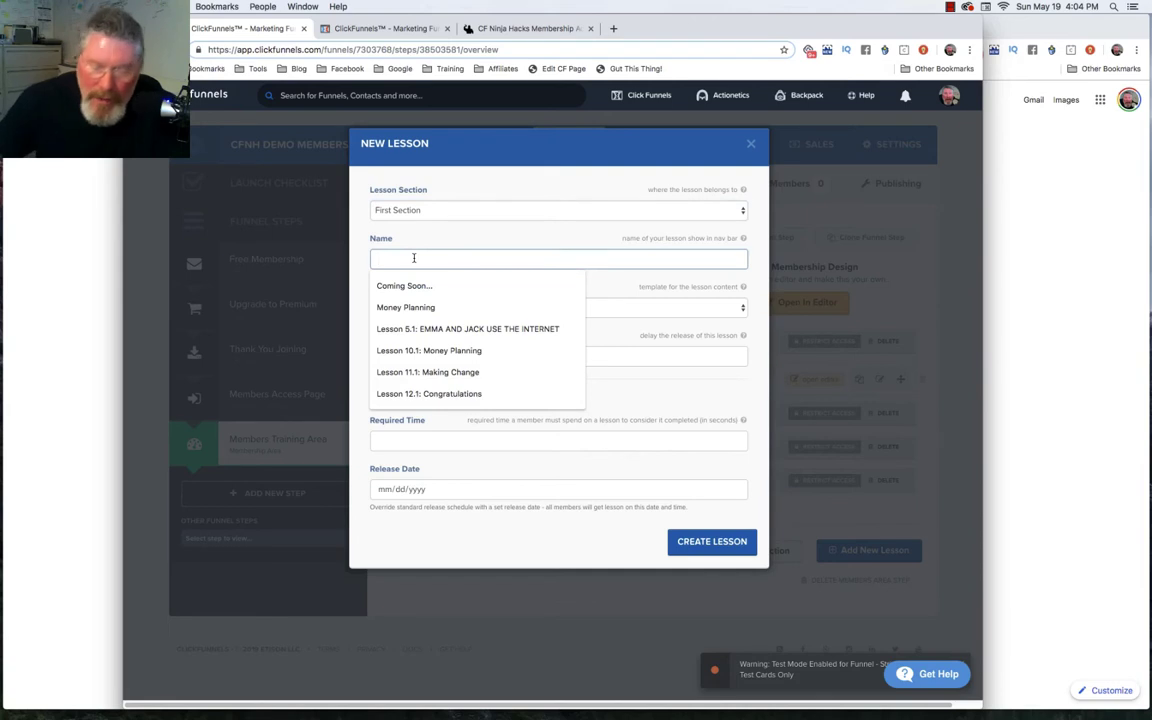
type("Second Lesson")
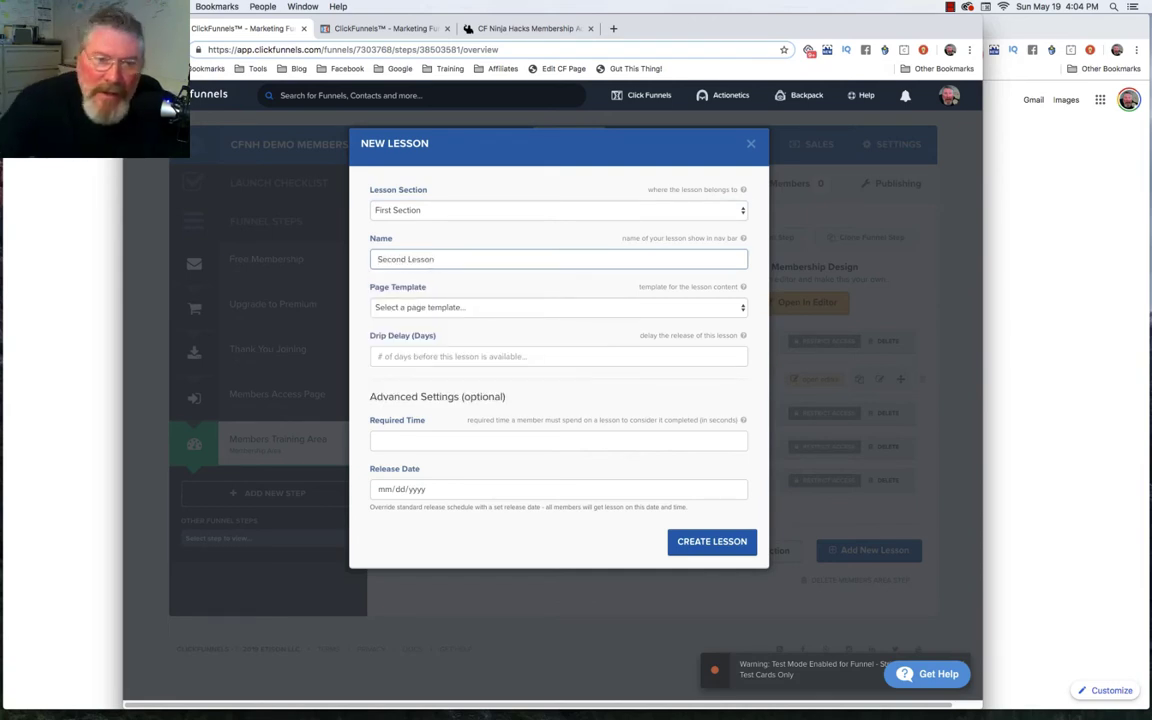
left_click(713, 543)
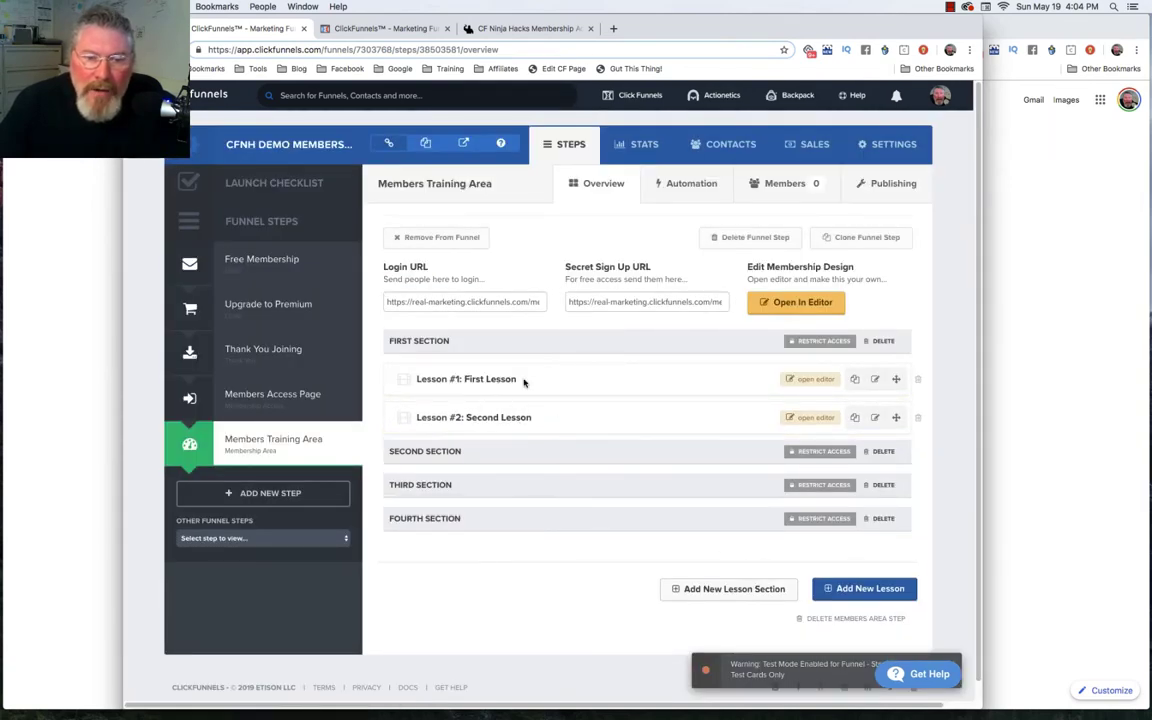
- Add a new lesson named "secodn section lesson one" to the Second Section
left_click(863, 593)
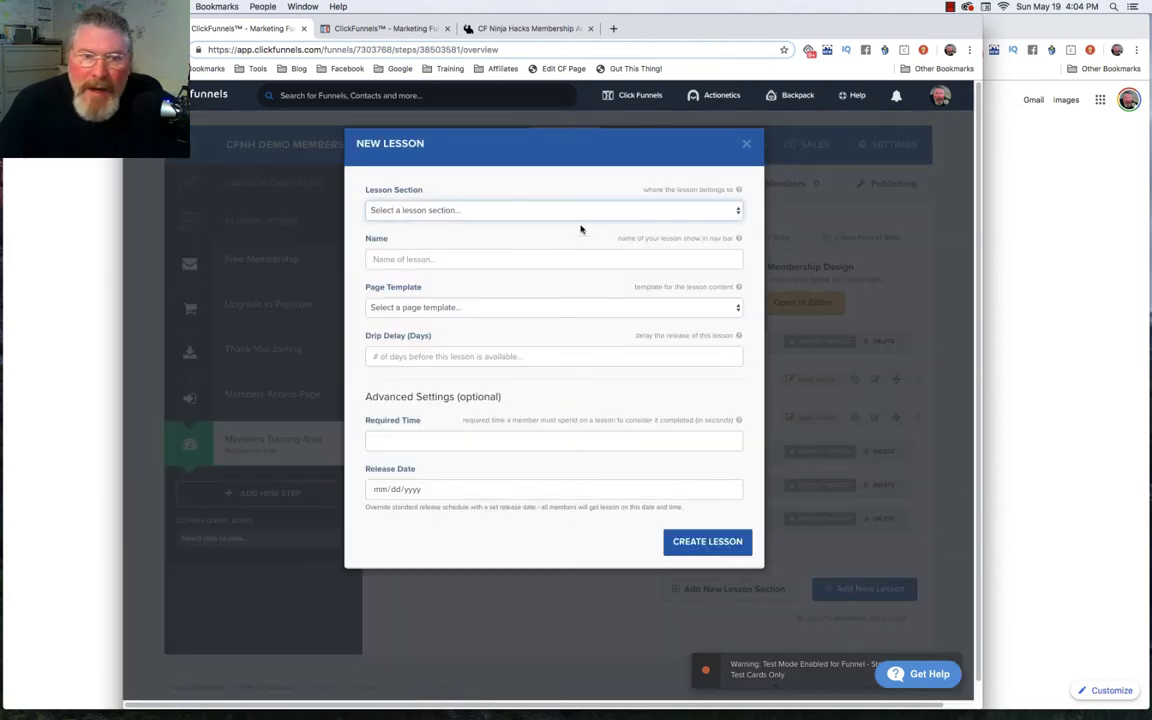
left_click(490, 212)
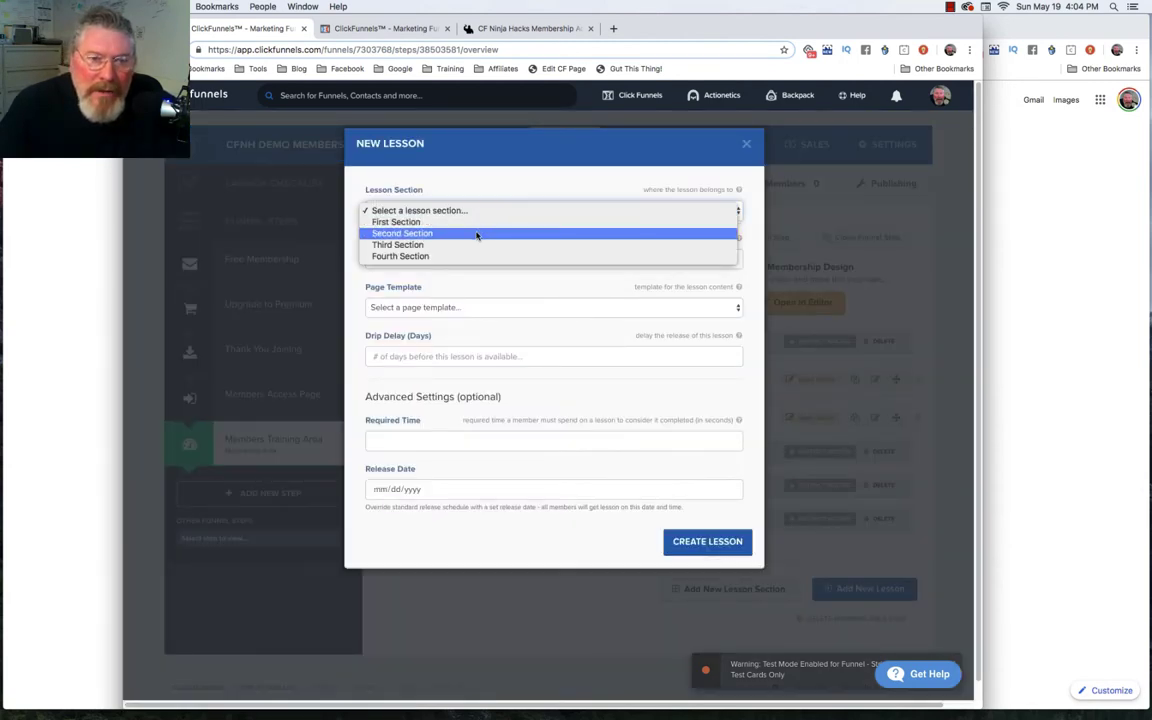
left_click(476, 236)
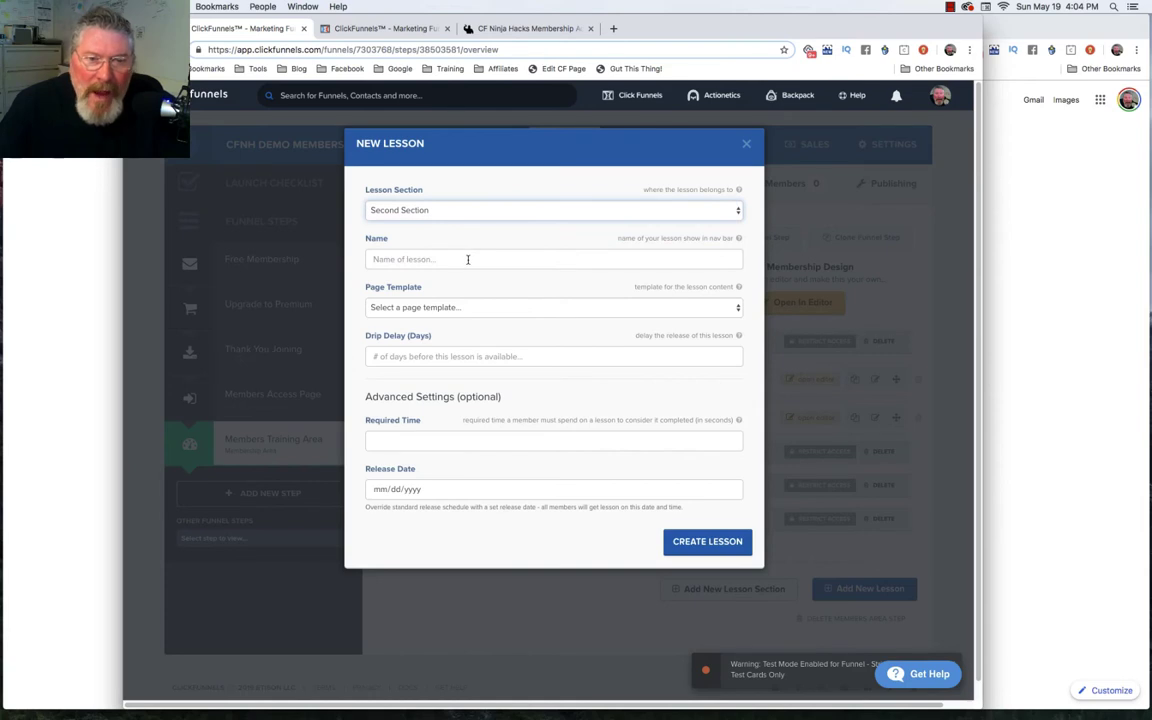
left_click(467, 259)
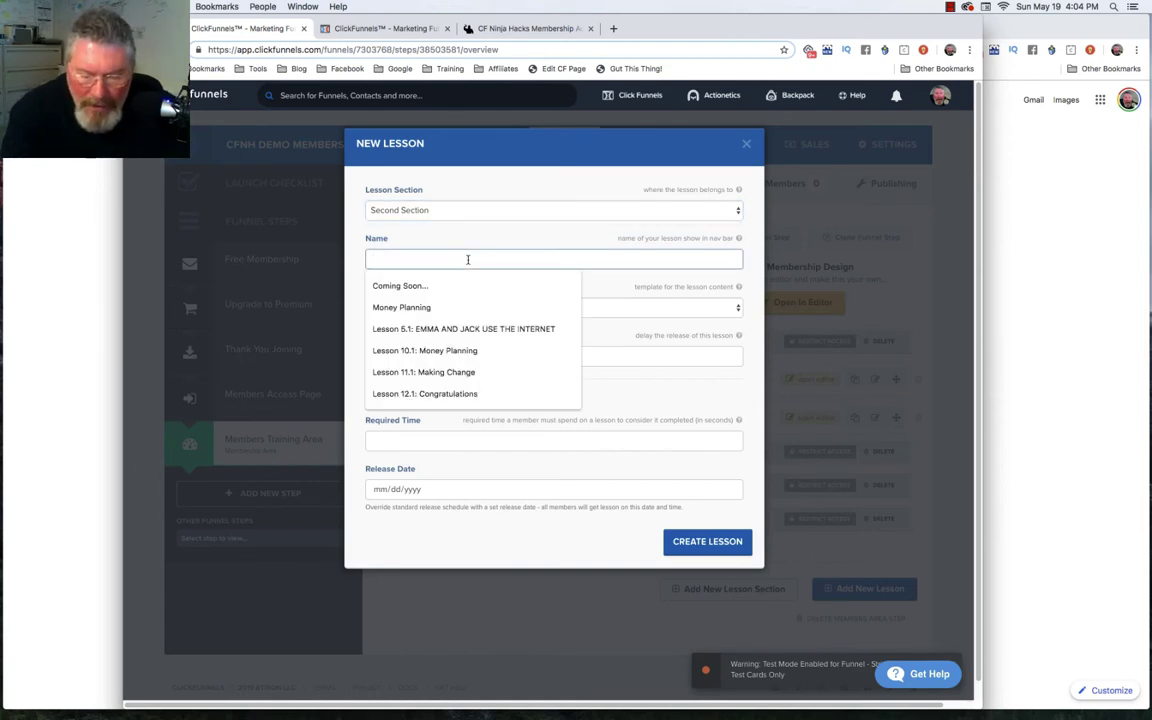
type("se")
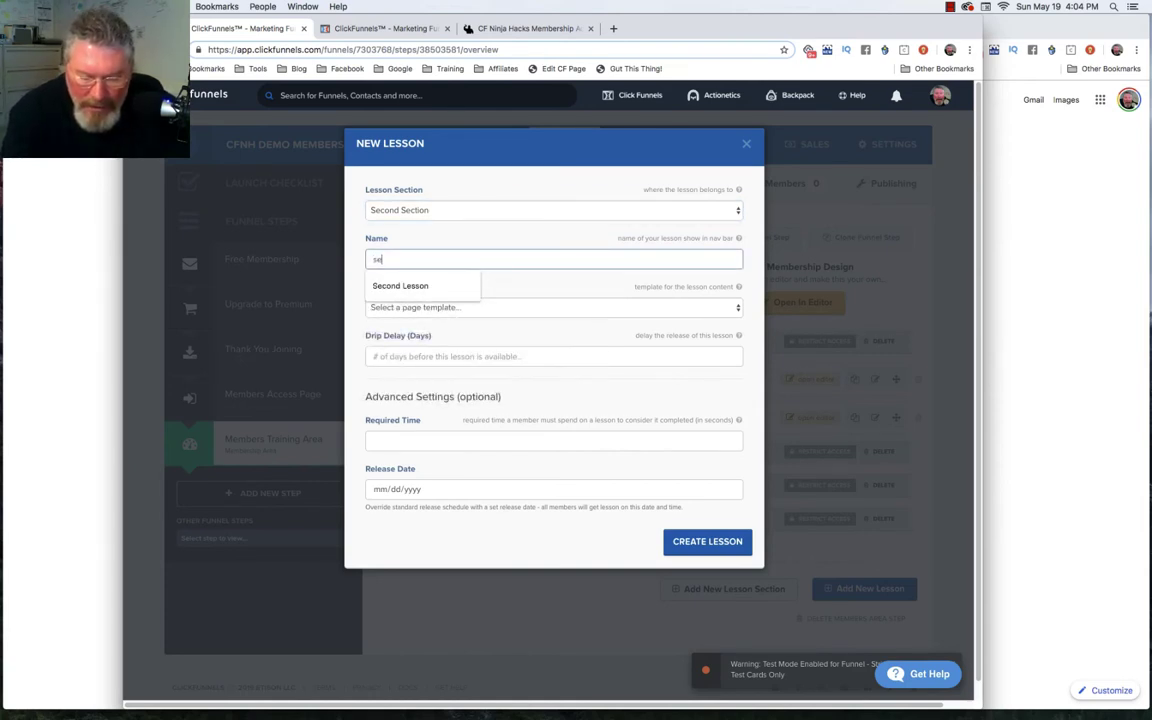
type("codn section lesson one")
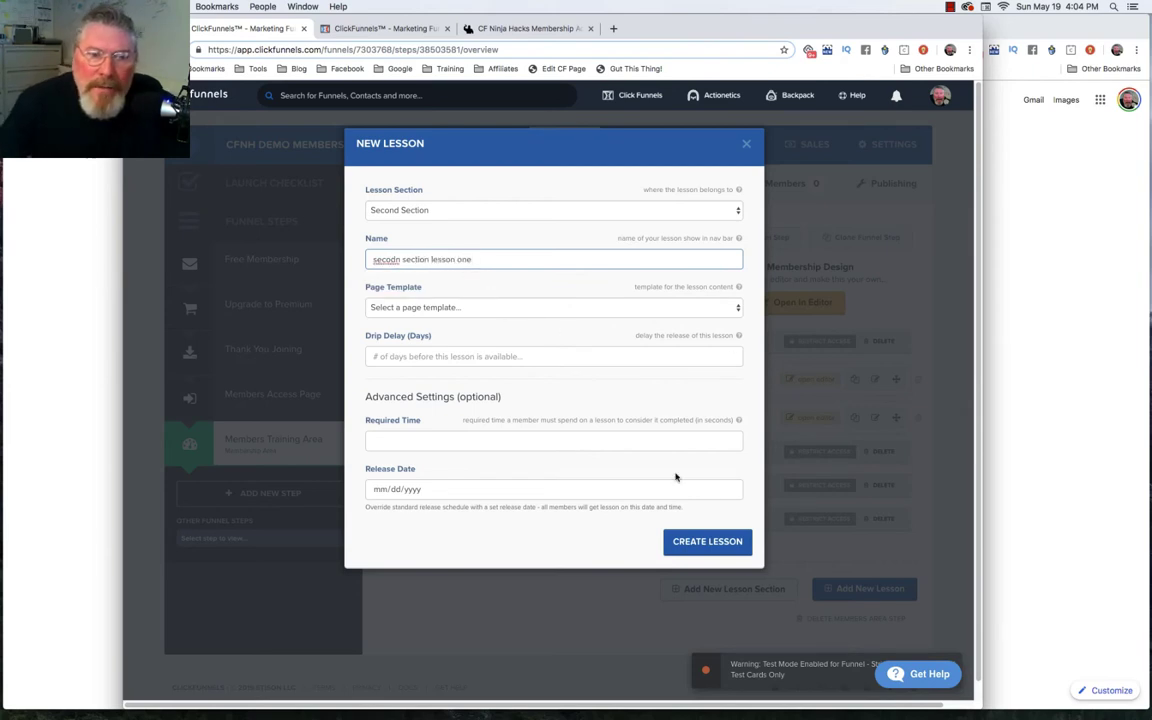
left_click(707, 542)
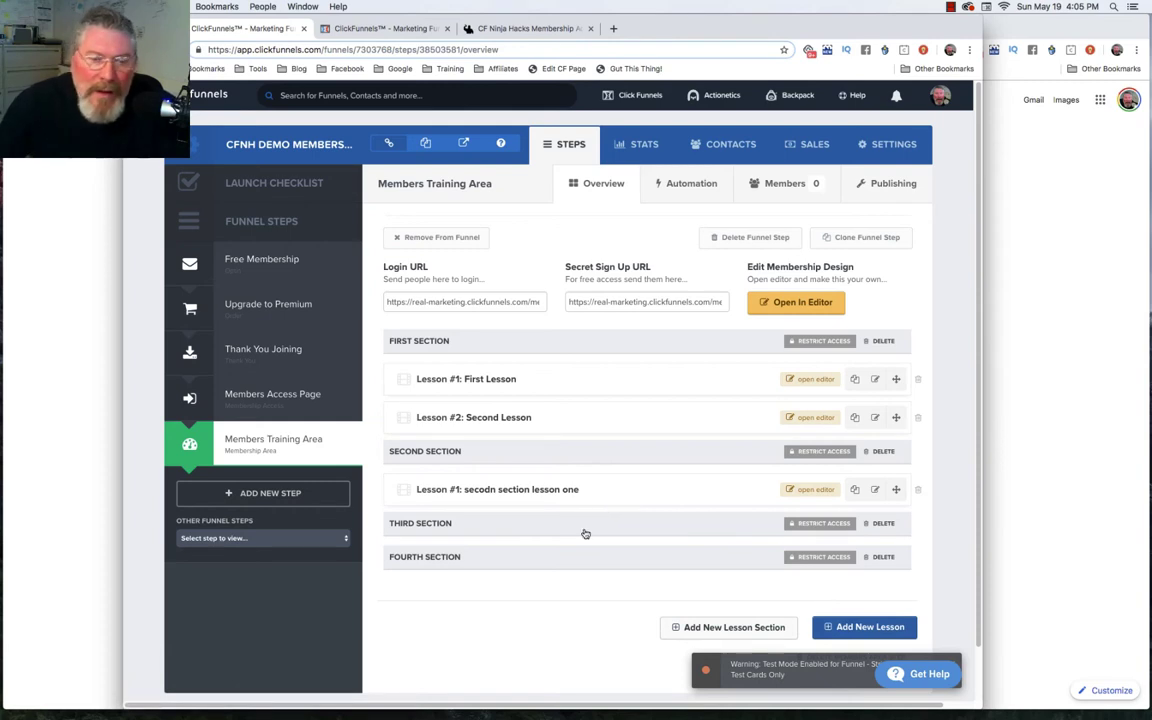
- Rename the First Section lesson section to "New First Section"
left_click(431, 344)
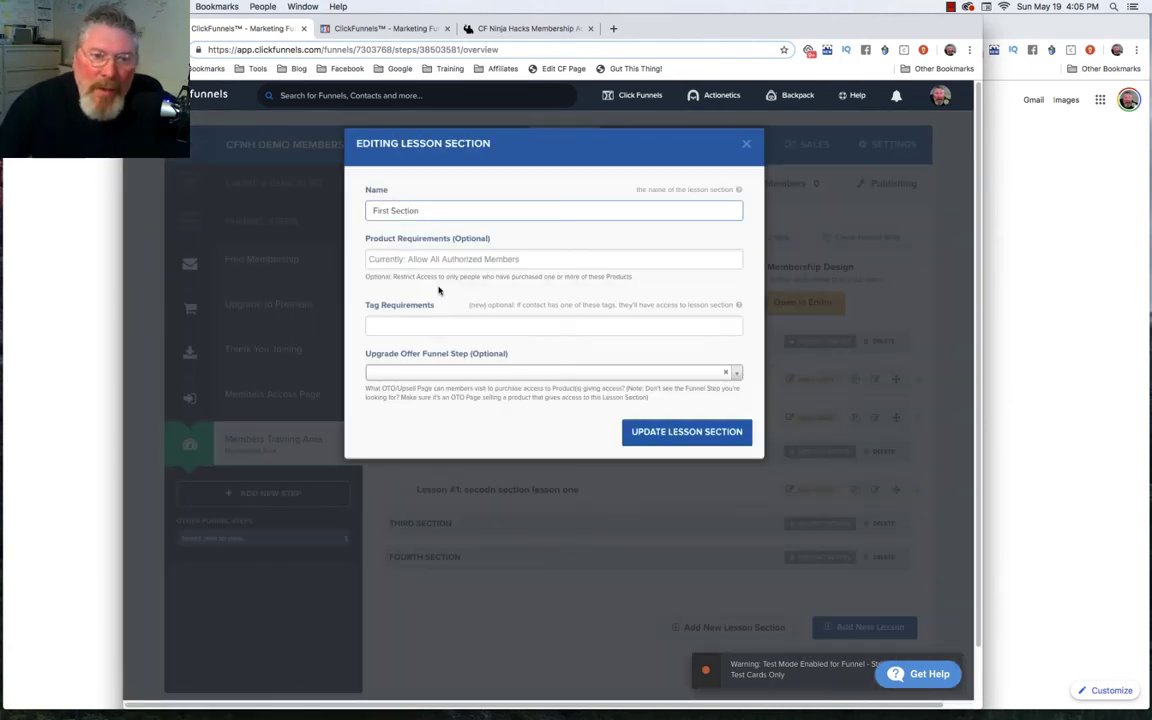
left_click(373, 210)
type("New")
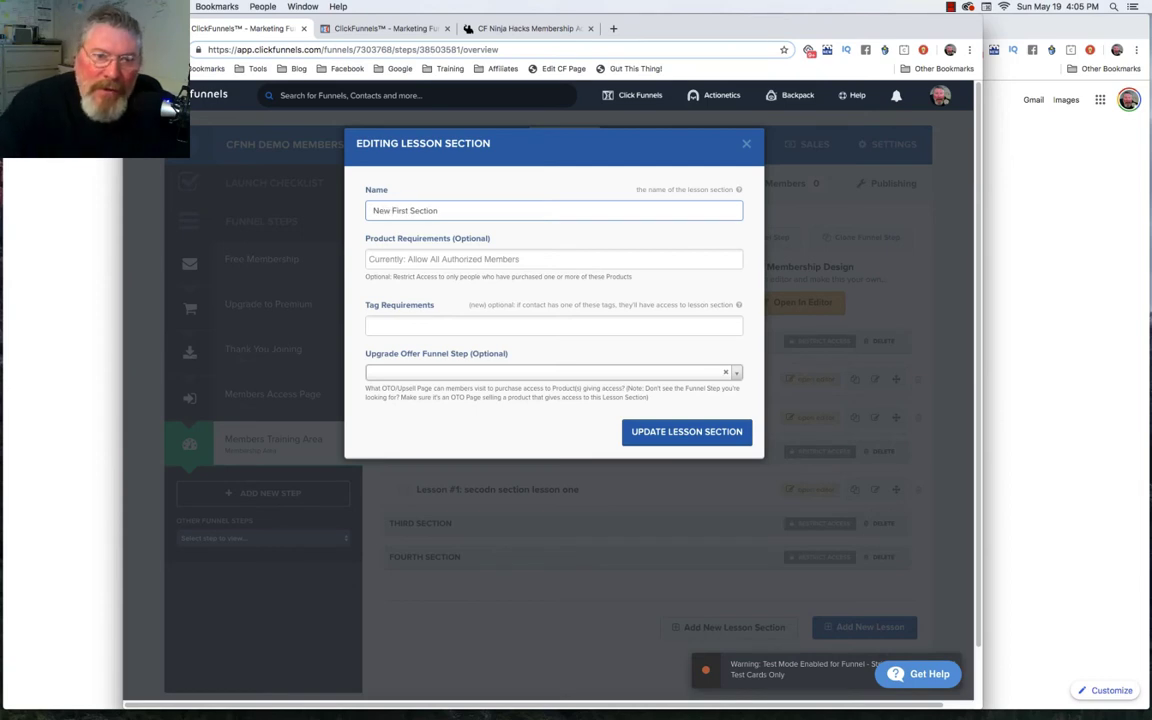
left_click(645, 434)
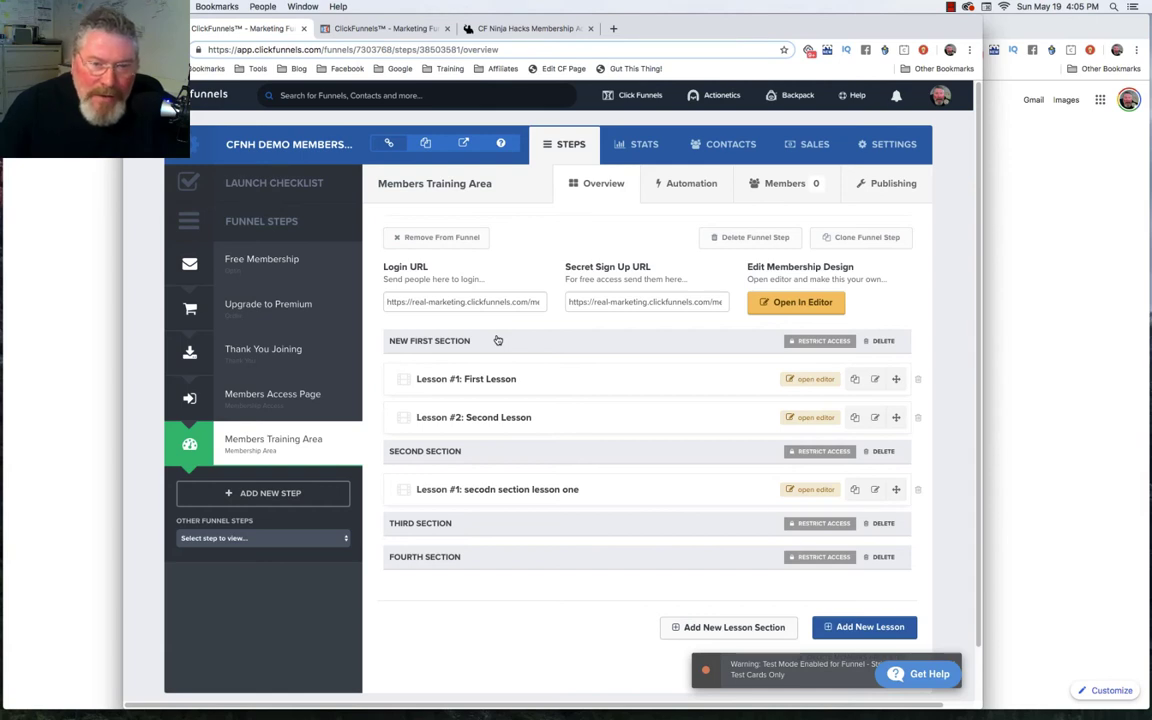
- Reorder the lesson sections, moving Third Section above Second Section and Fourth Section above Third Section
left_click_drag(476, 527, 484, 451)
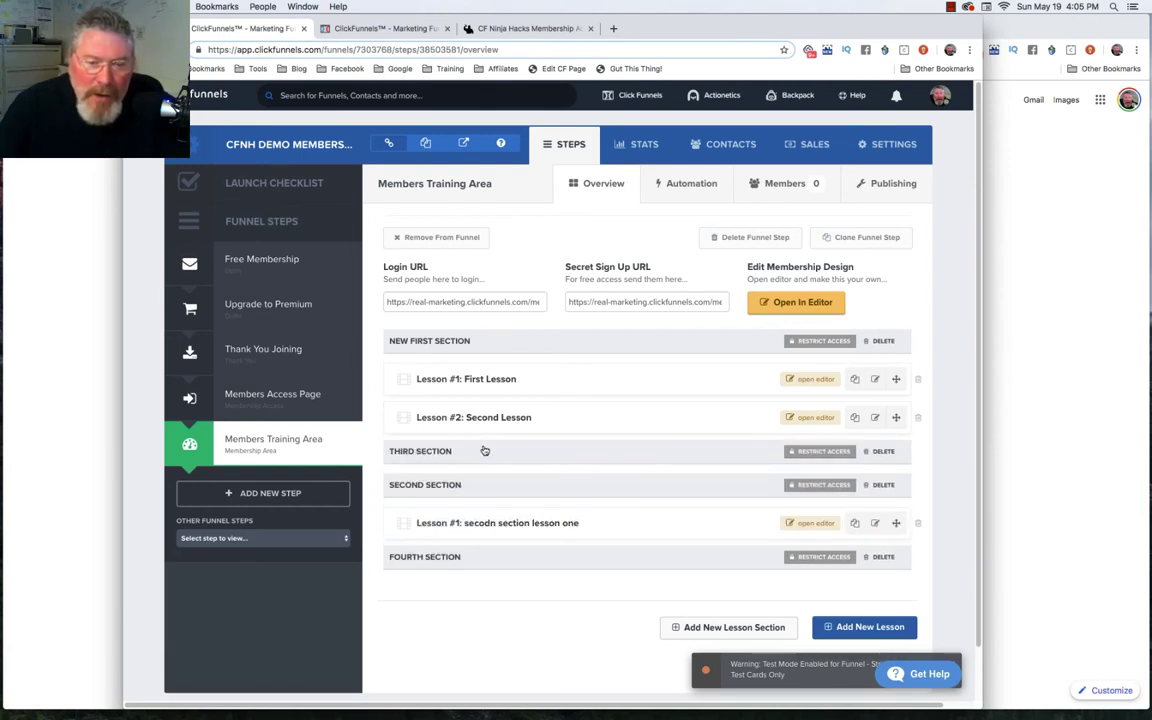
left_click_drag(481, 555, 489, 445)
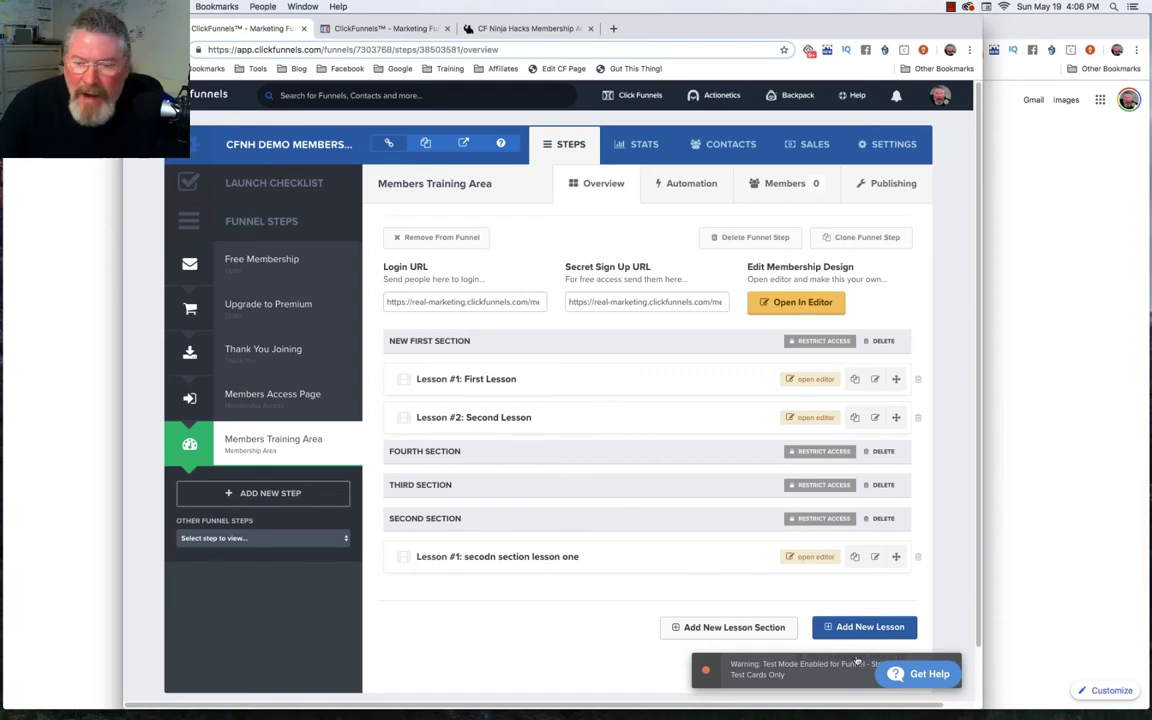
- Add a new lesson named "new lesson" to the New First Section
left_click(866, 626)
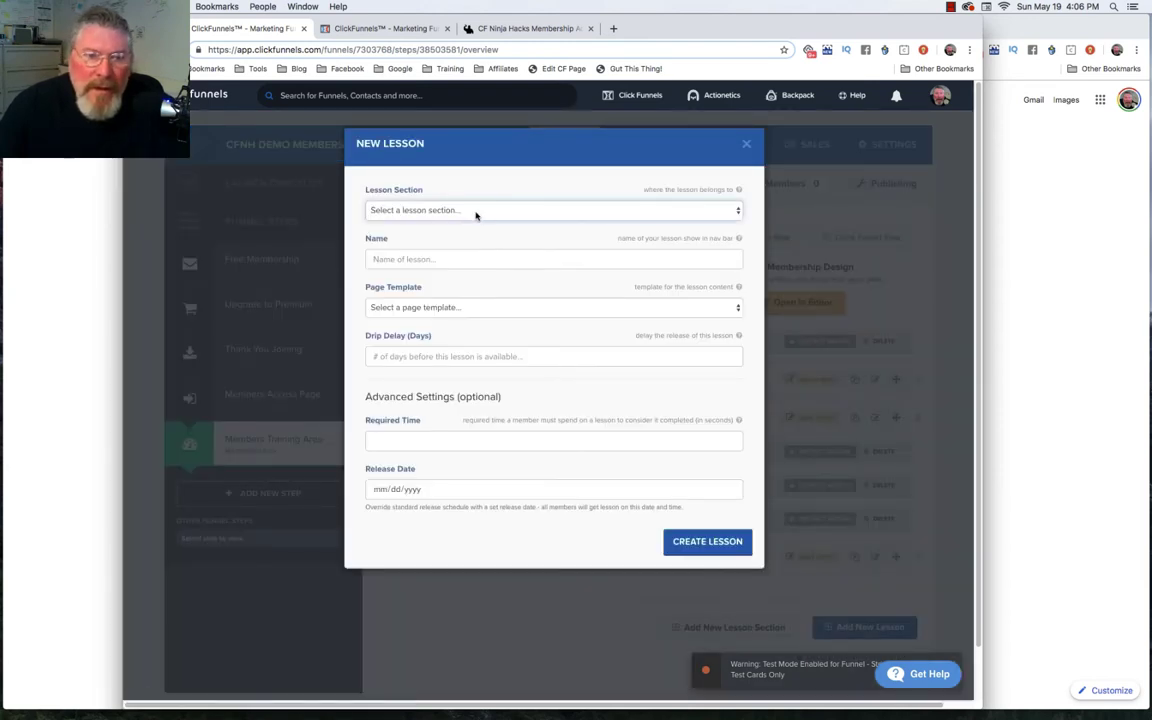
left_click(476, 212)
left_click(474, 223)
left_click(466, 256)
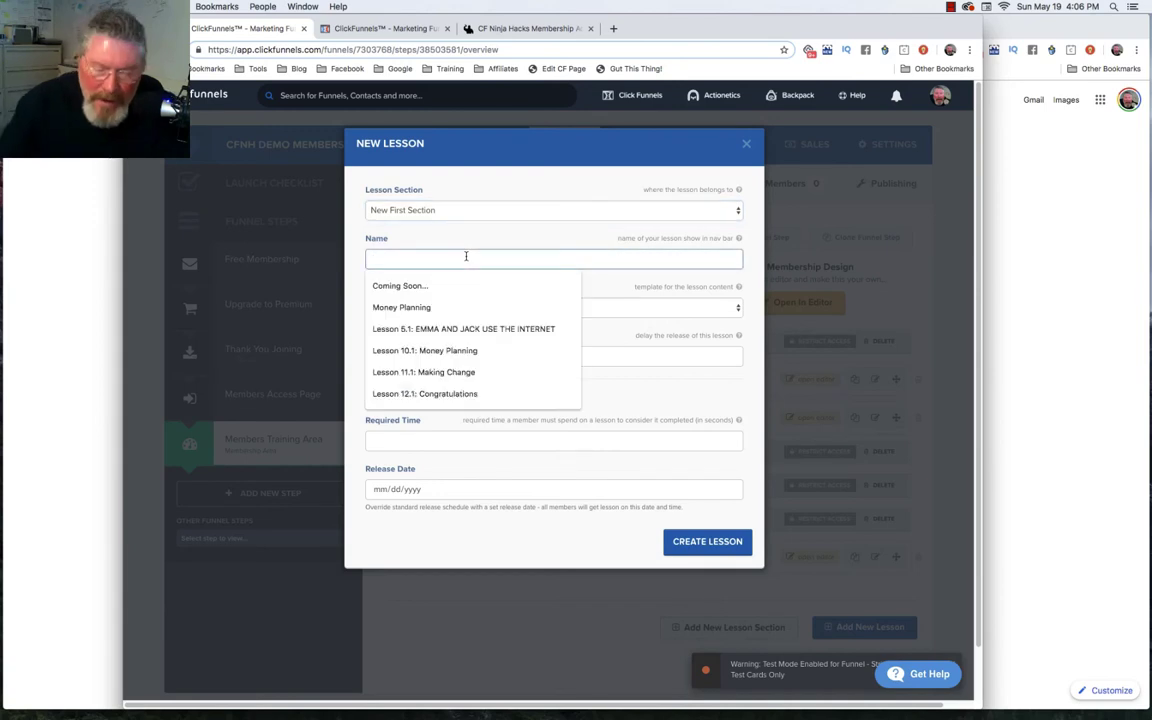
type("new lesso")
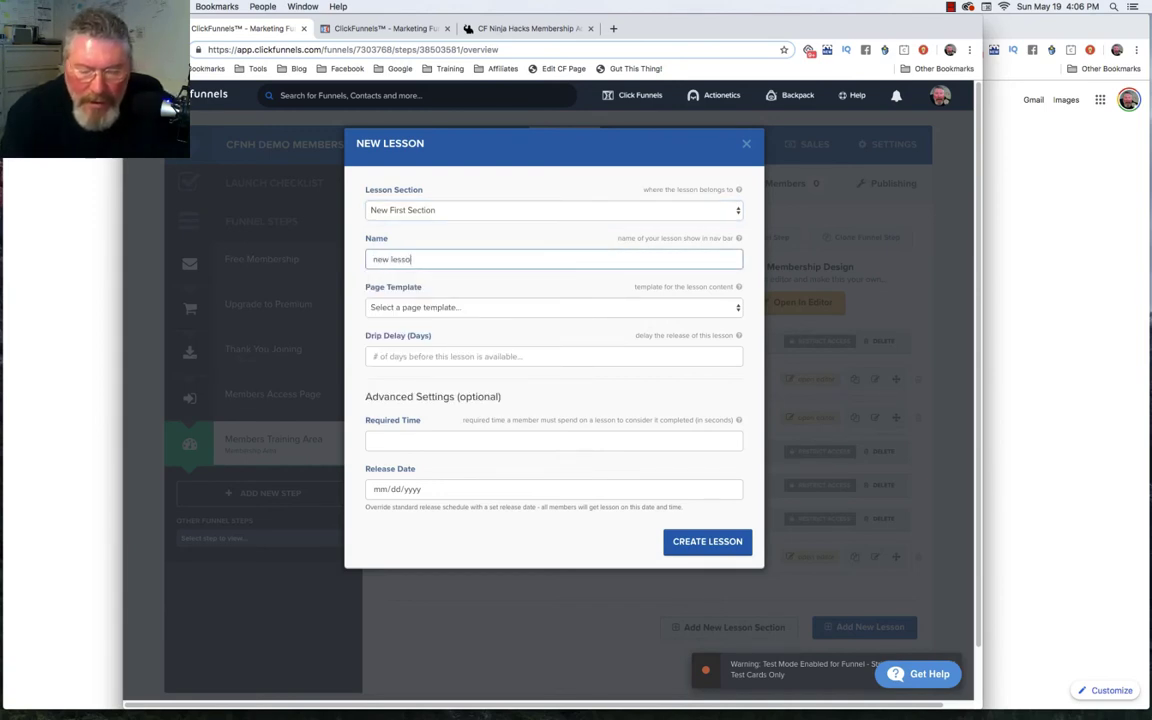
type("n")
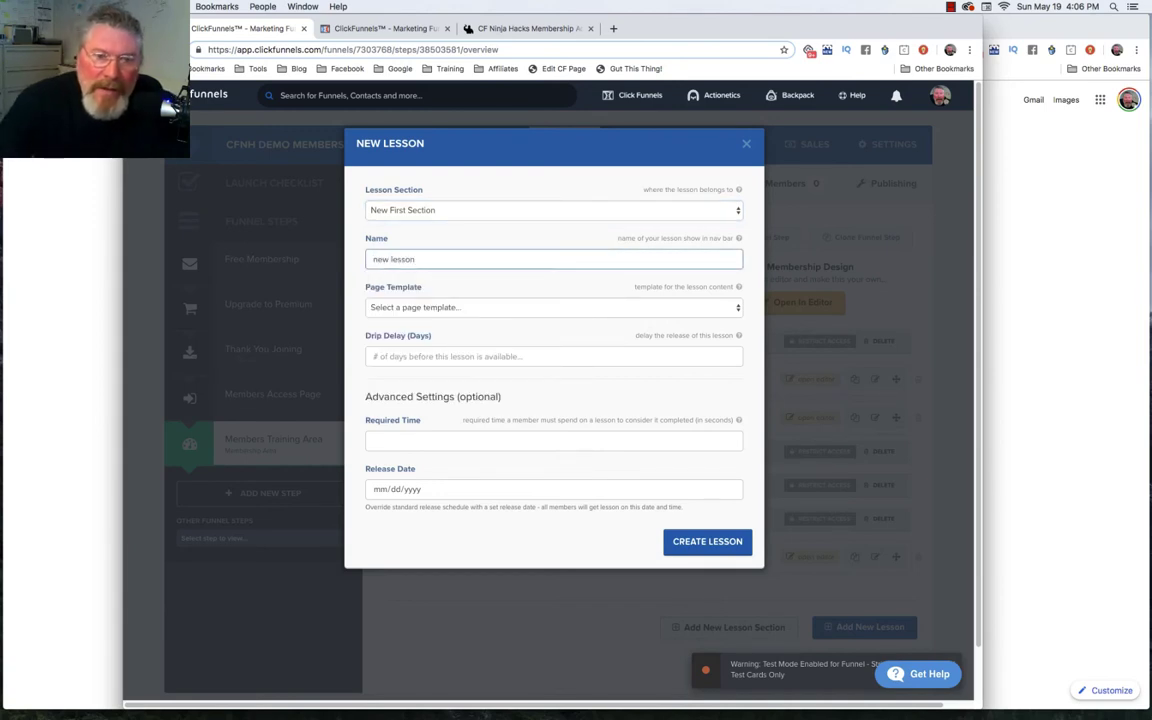
left_click(689, 540)
- Add a new lesson named "another section" to the New First Section
scroll(854, 637, "down", 2)
left_click(857, 577)
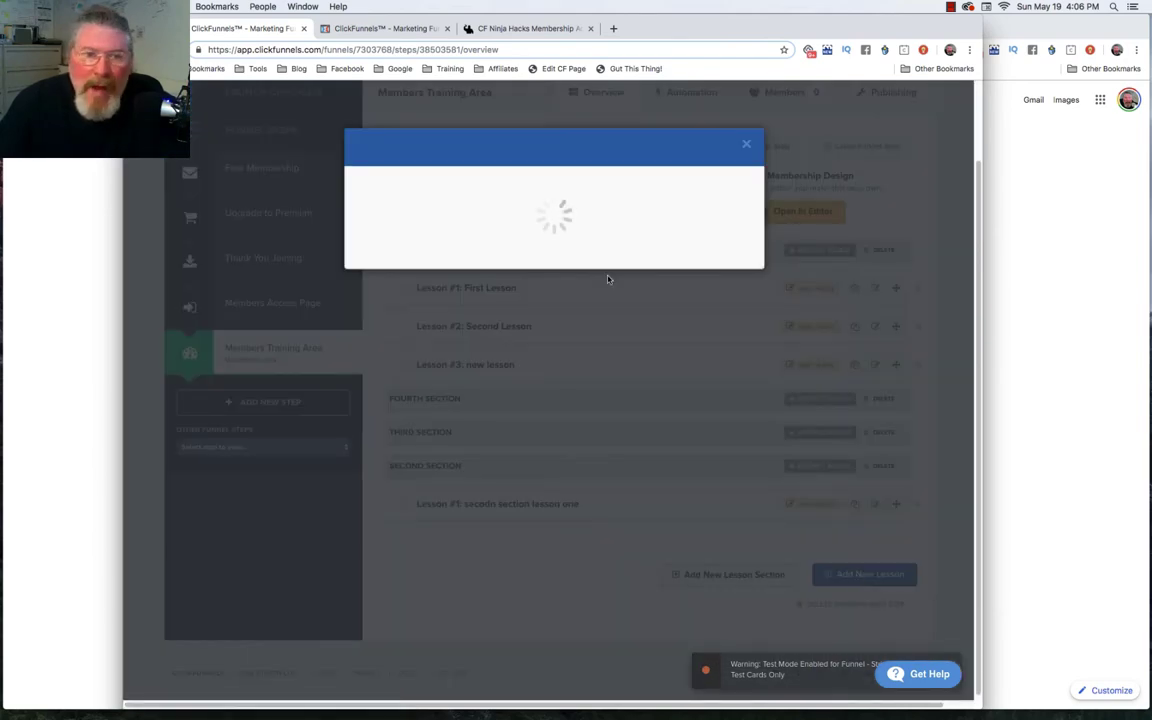
left_click(489, 211)
left_click(481, 222)
left_click(453, 258)
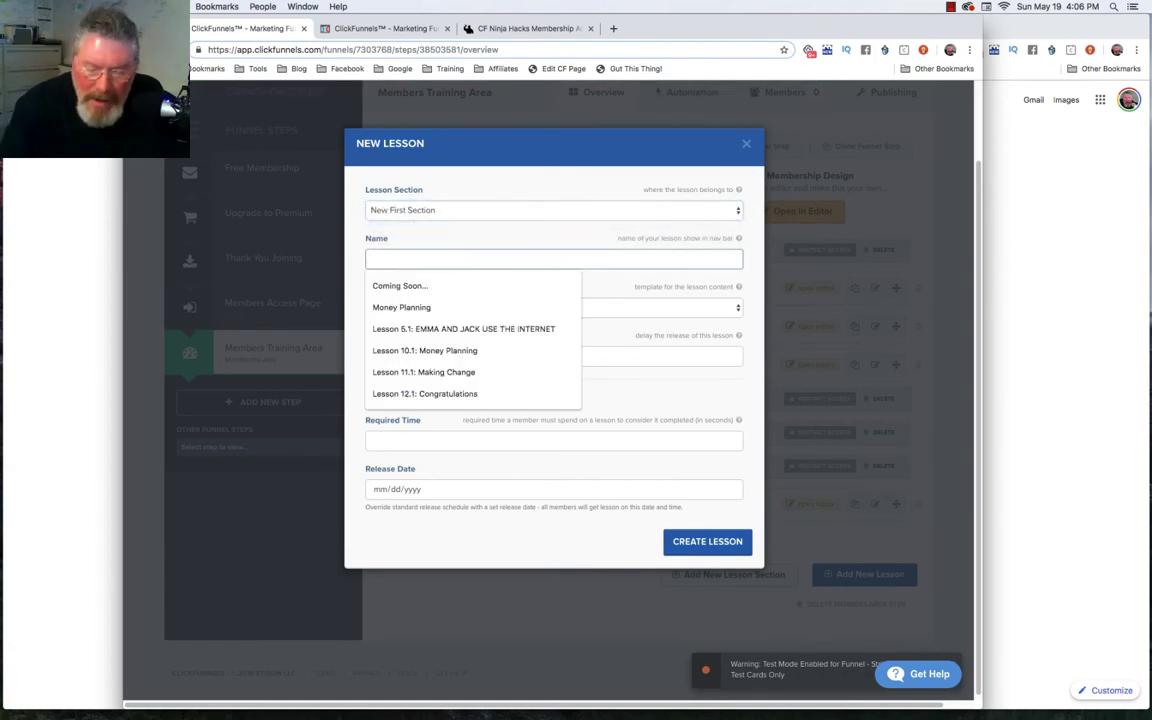
type("another section")
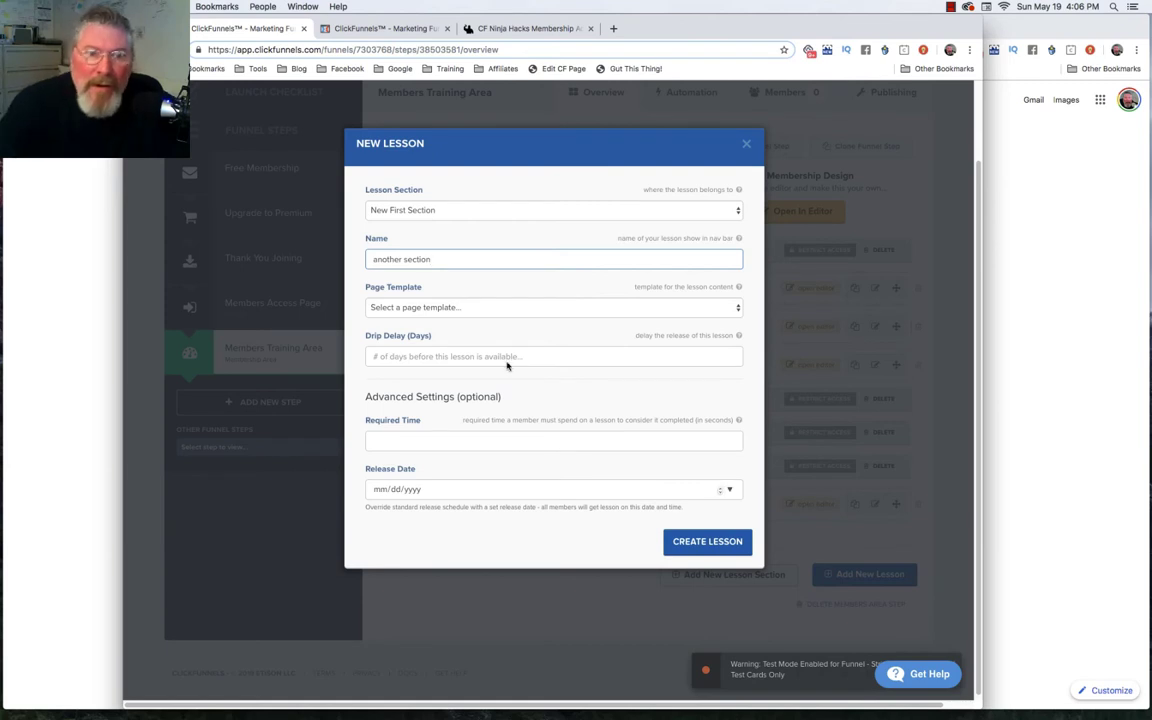
left_click(697, 541)
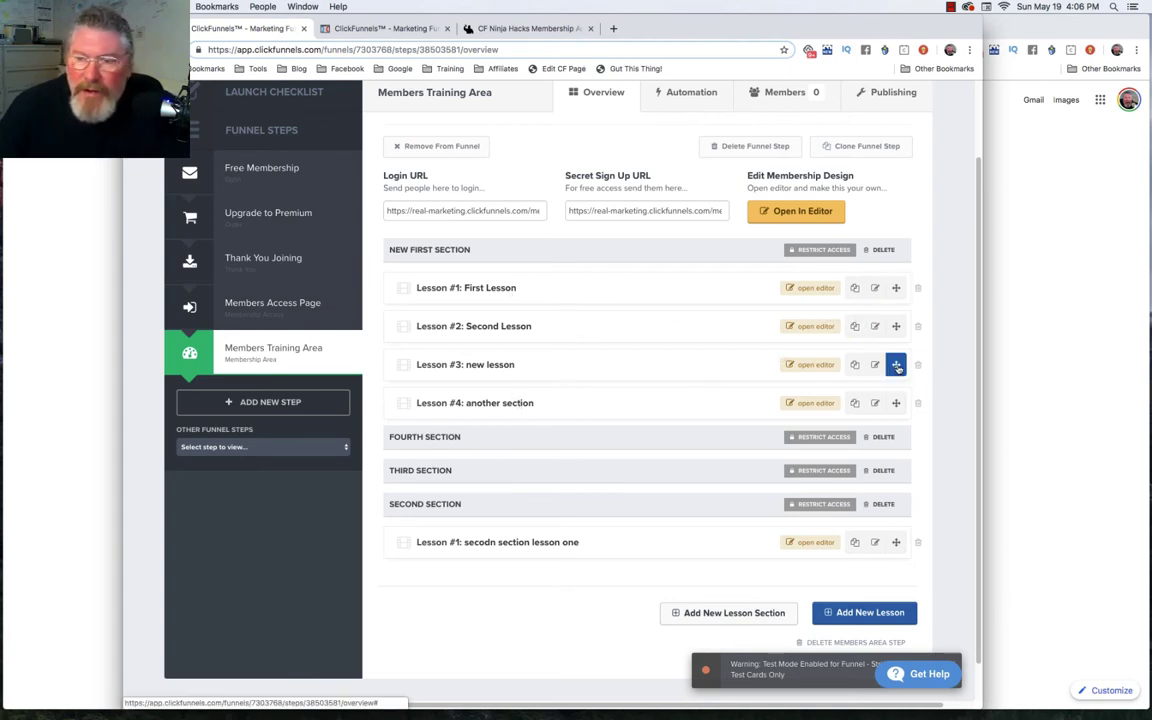
- Reorder the New First Section lessons, moving "new lesson" and "another section" above Second Lesson
left_click_drag(896, 366, 903, 315)
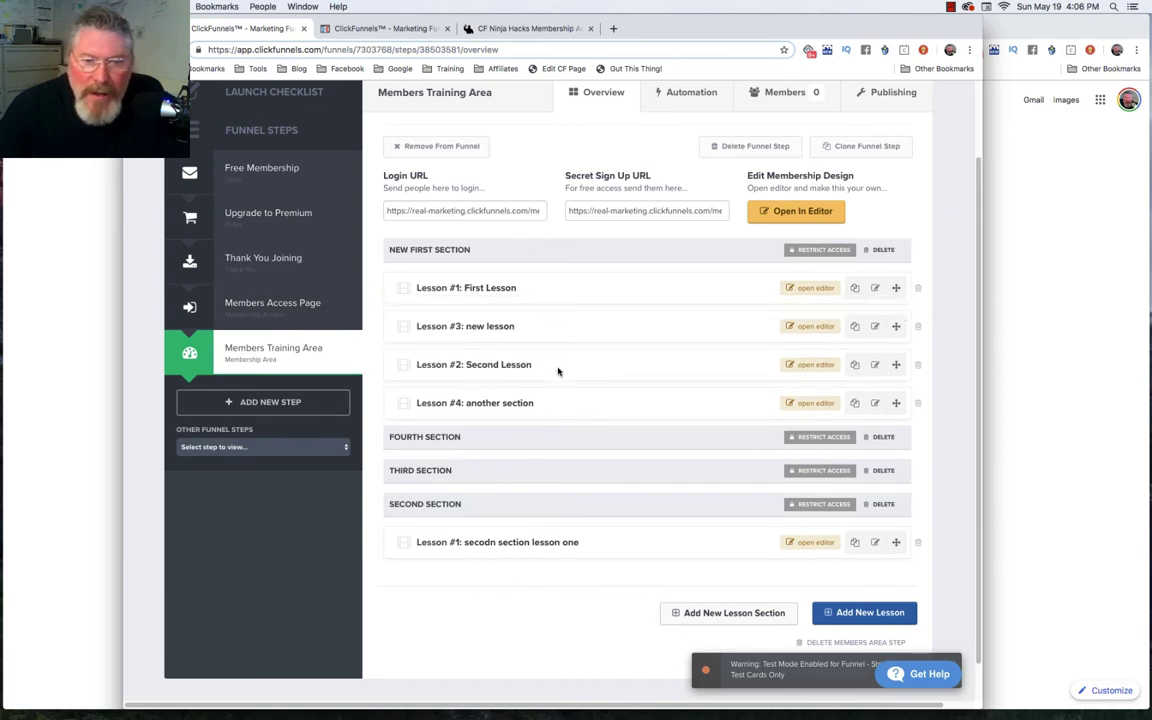
left_click_drag(898, 405, 896, 364)
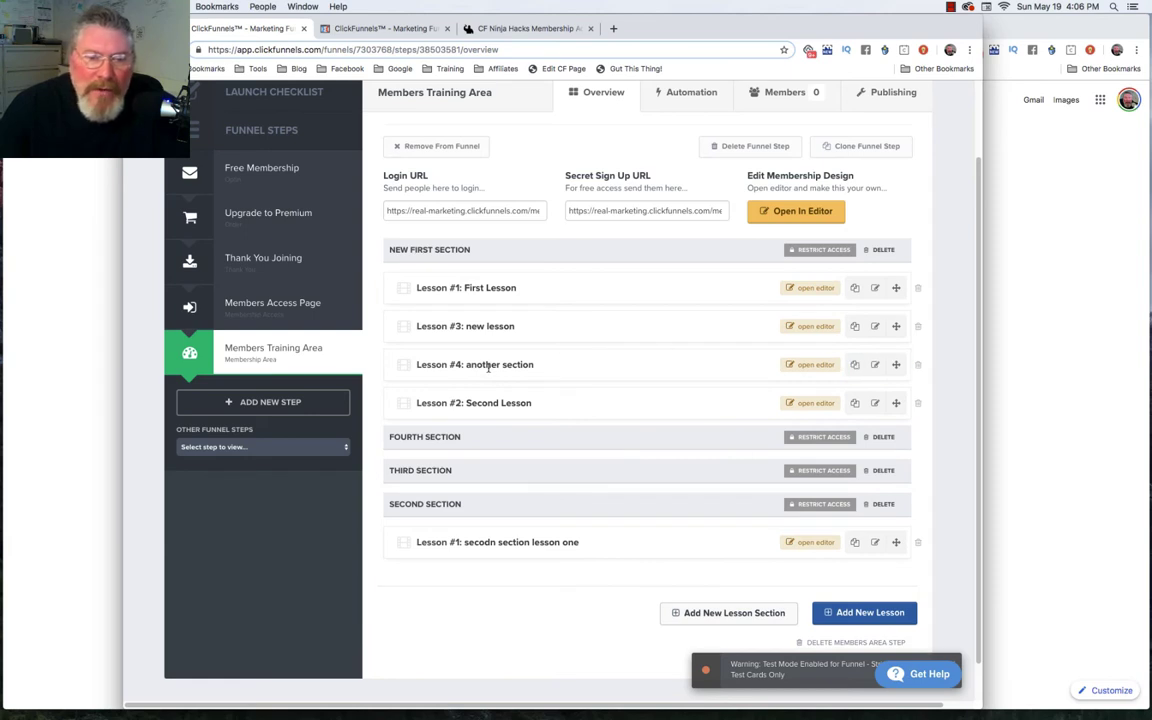
- Rename the First Lesson in the New First Section to "New First Lesson"
left_click(875, 288)
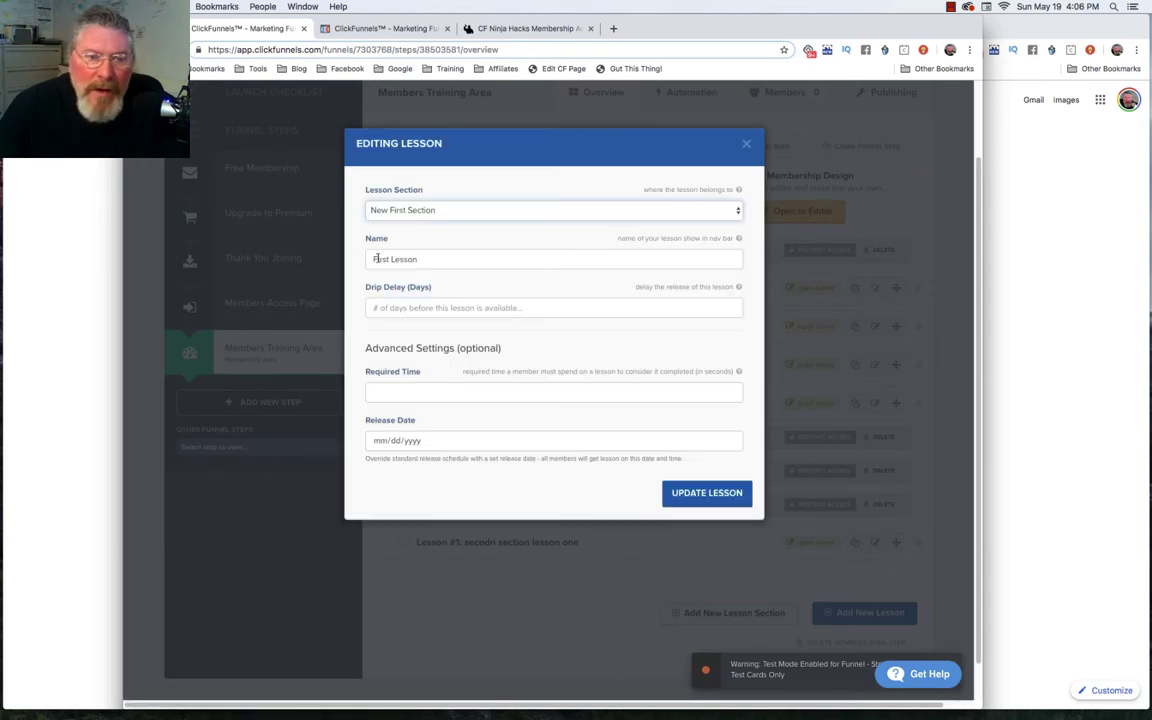
left_click(372, 259)
type("New")
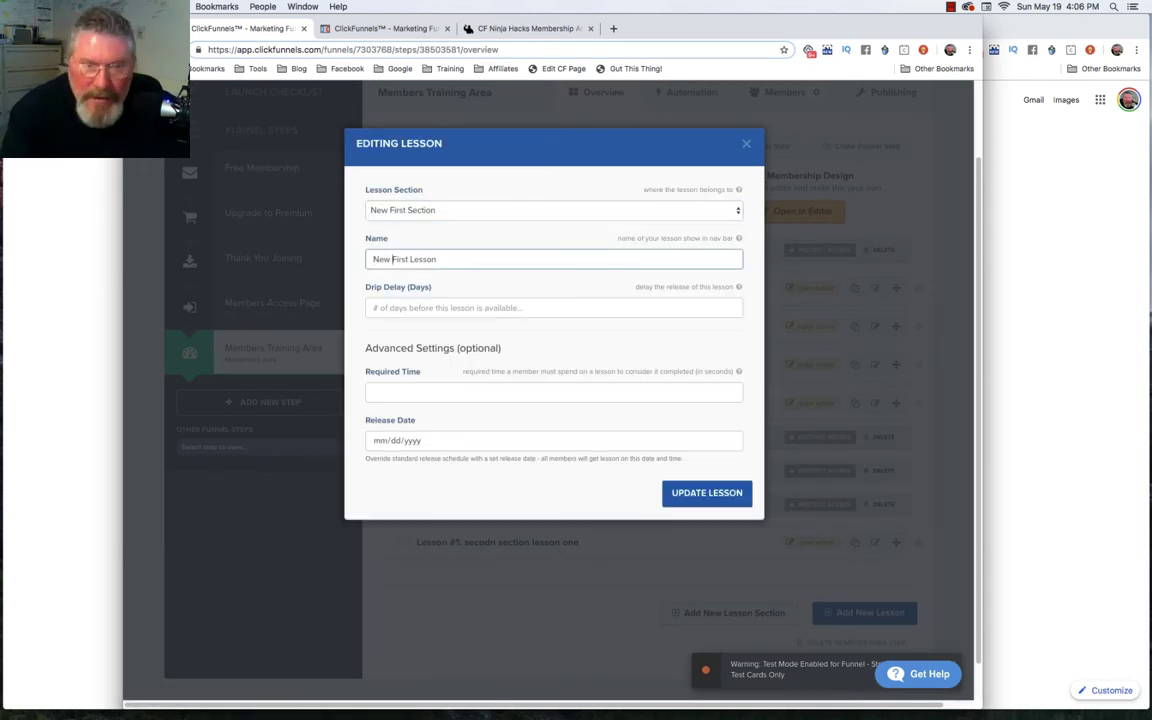
left_click(686, 494)
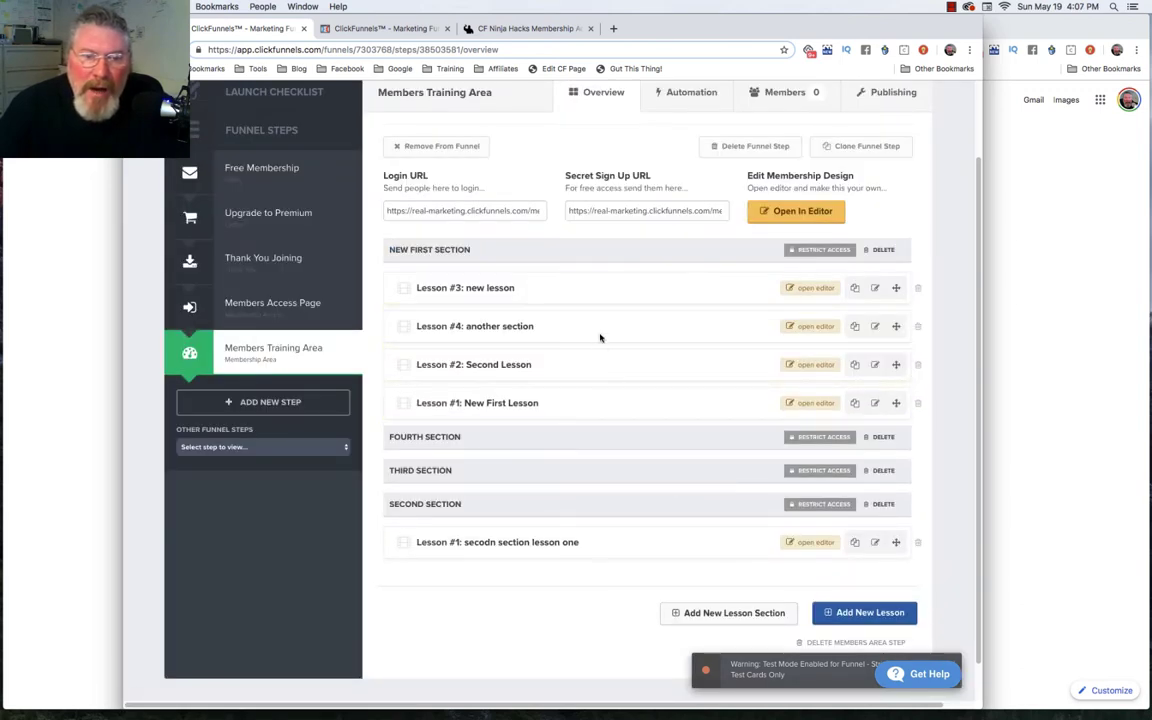
- Move the Third Section above the Fourth Section, and New First Lesson above Second Lesson
left_click_drag(571, 470, 580, 425)
left_click_drag(895, 403, 900, 353)
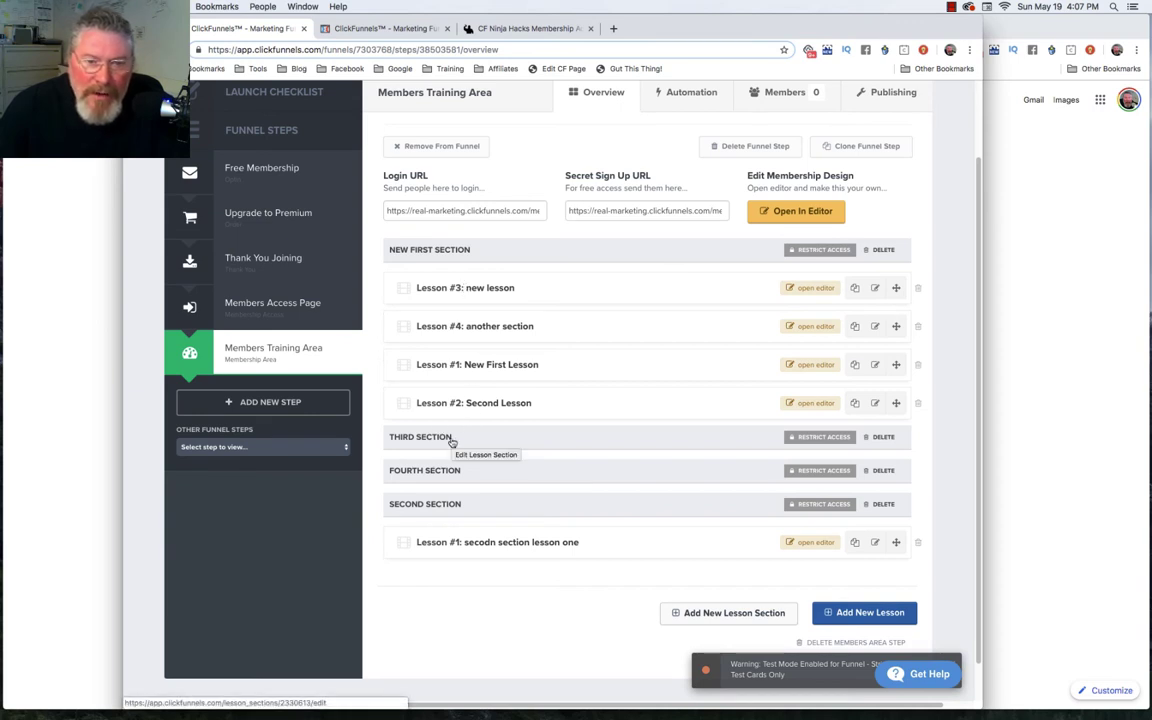
- Reassign the lesson "new lesson" from the New First Section to the Third Section
left_click(876, 291)
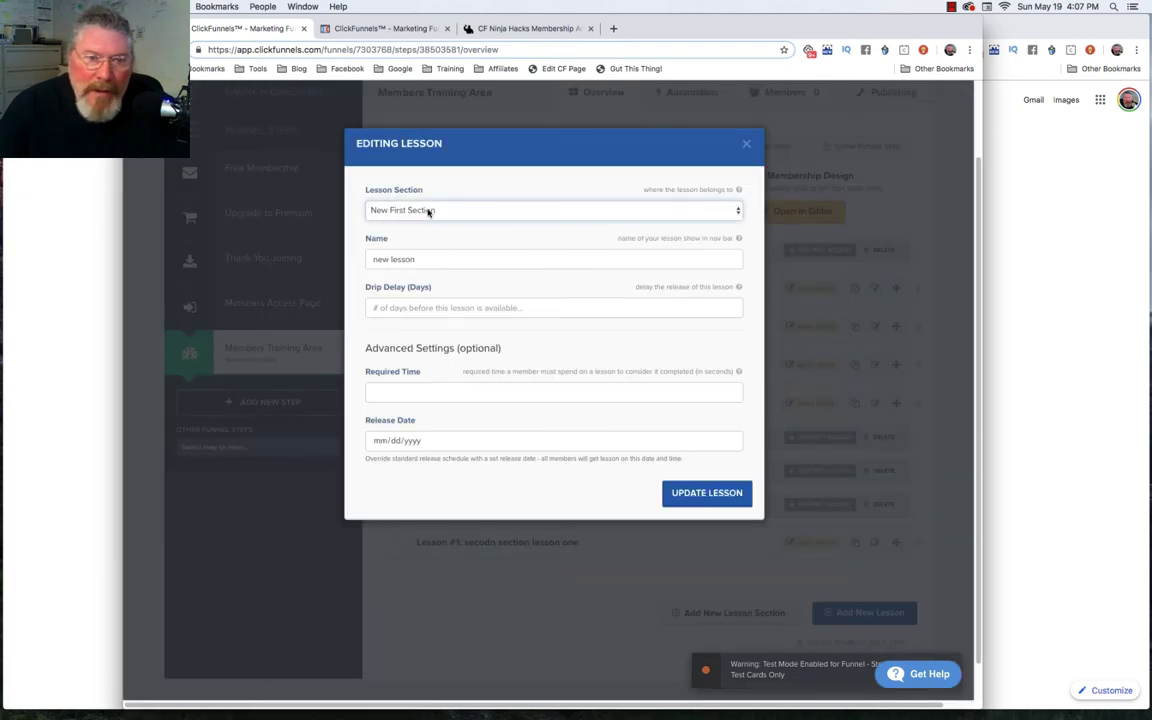
left_click(428, 212)
left_click(427, 222)
left_click(697, 497)
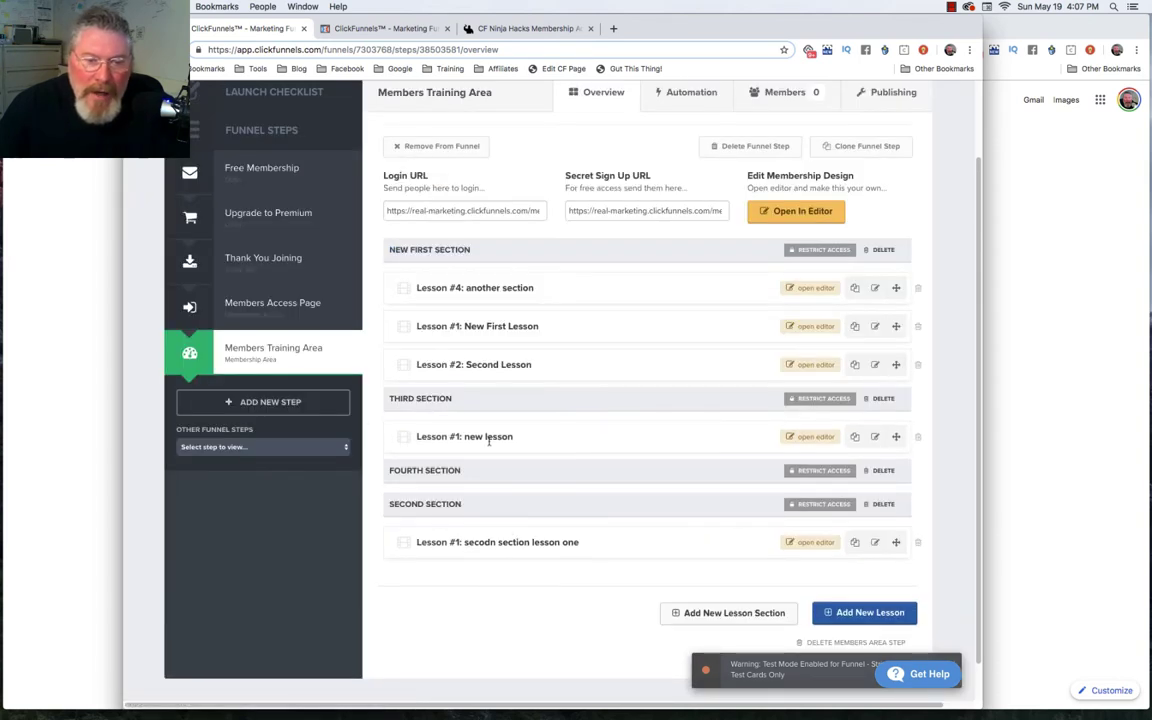
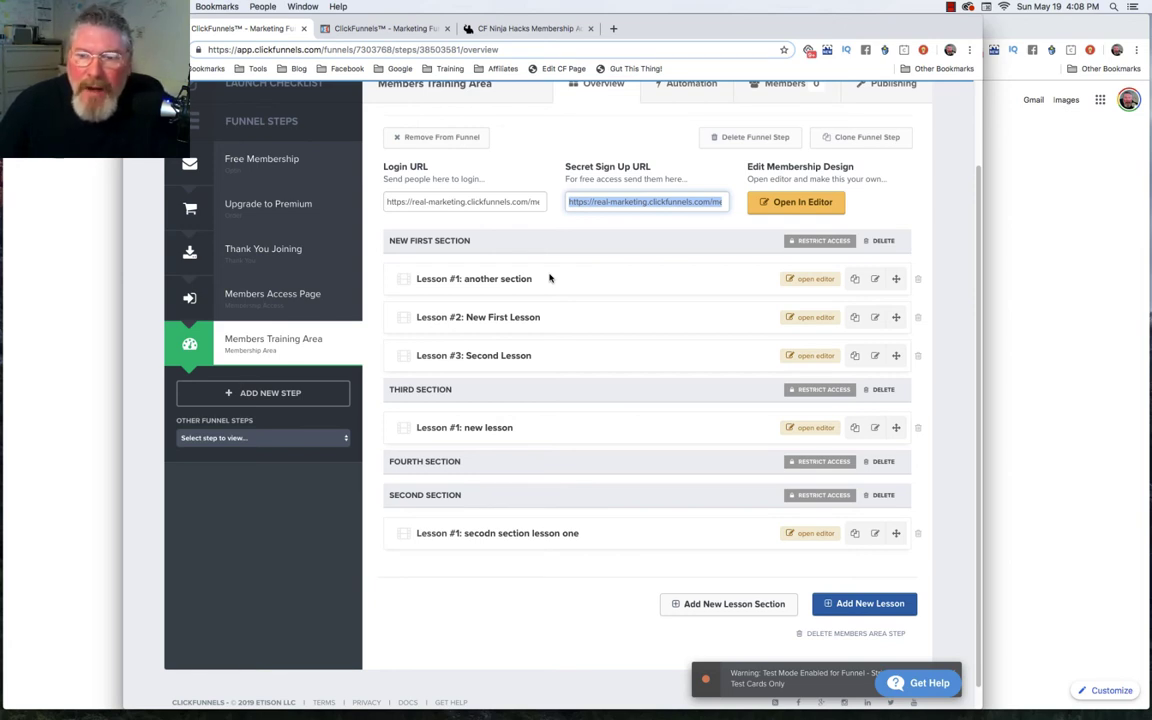
- Clone the "another section" lesson twice and move both copies between New First Lesson and Second Lesson
left_click(855, 279)
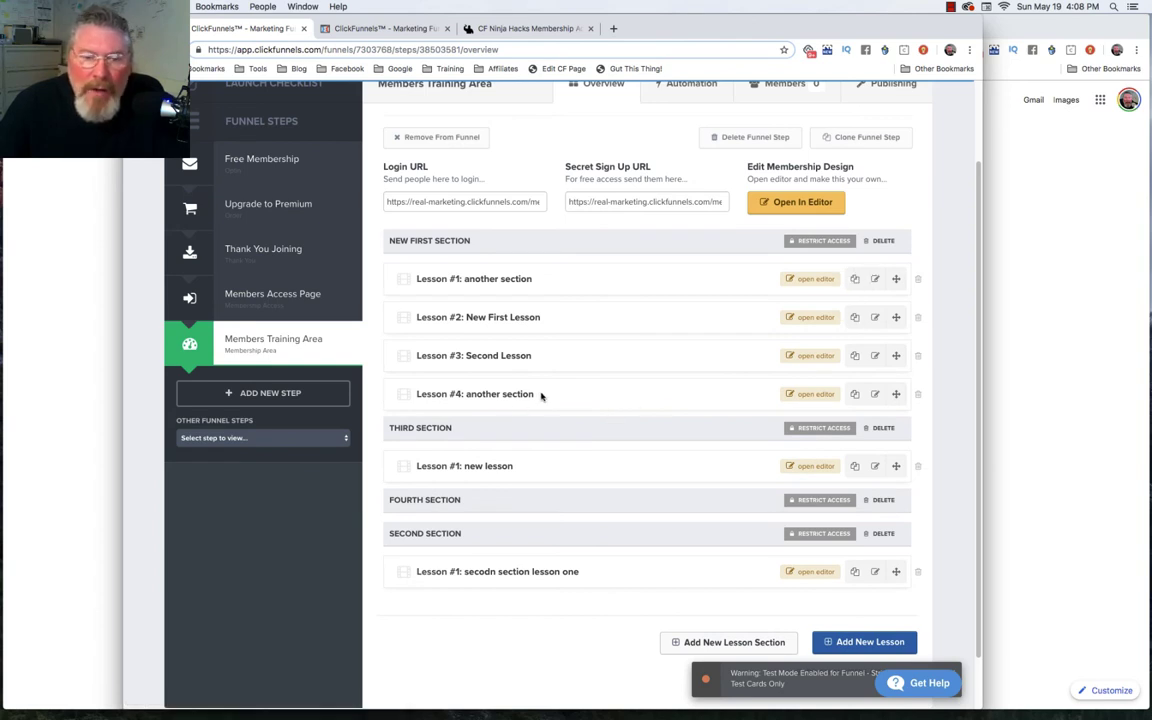
left_click(853, 279)
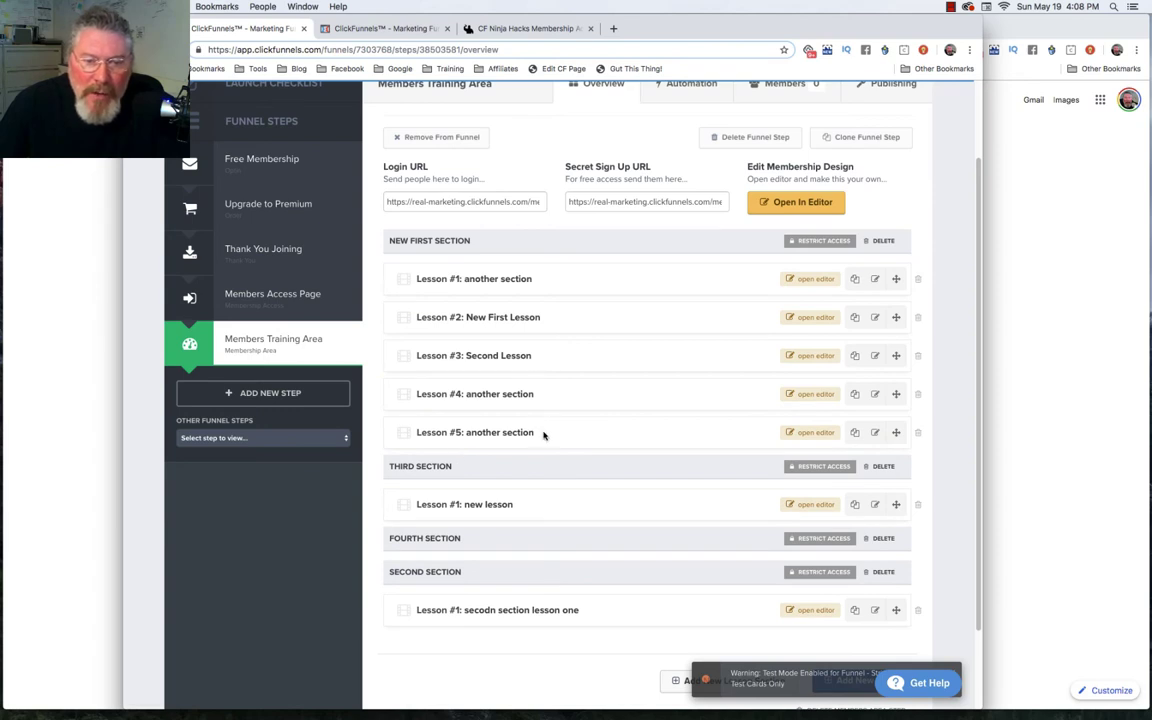
left_click_drag(896, 432, 897, 340)
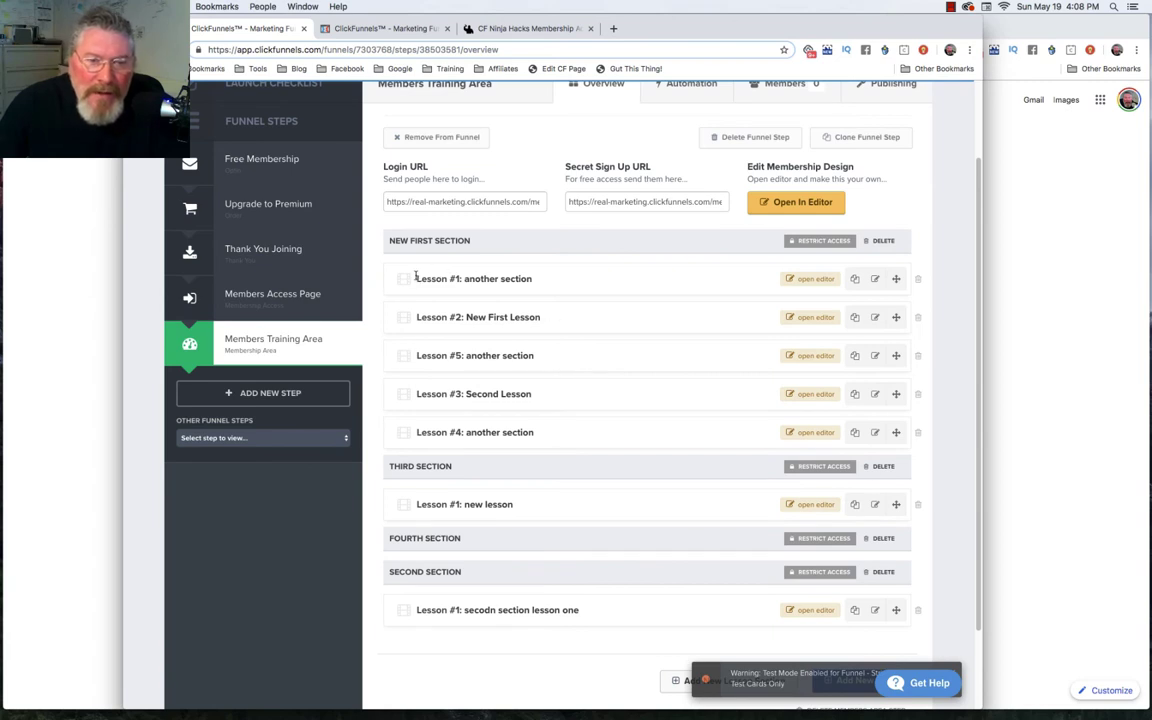
left_click_drag(416, 278, 460, 279)
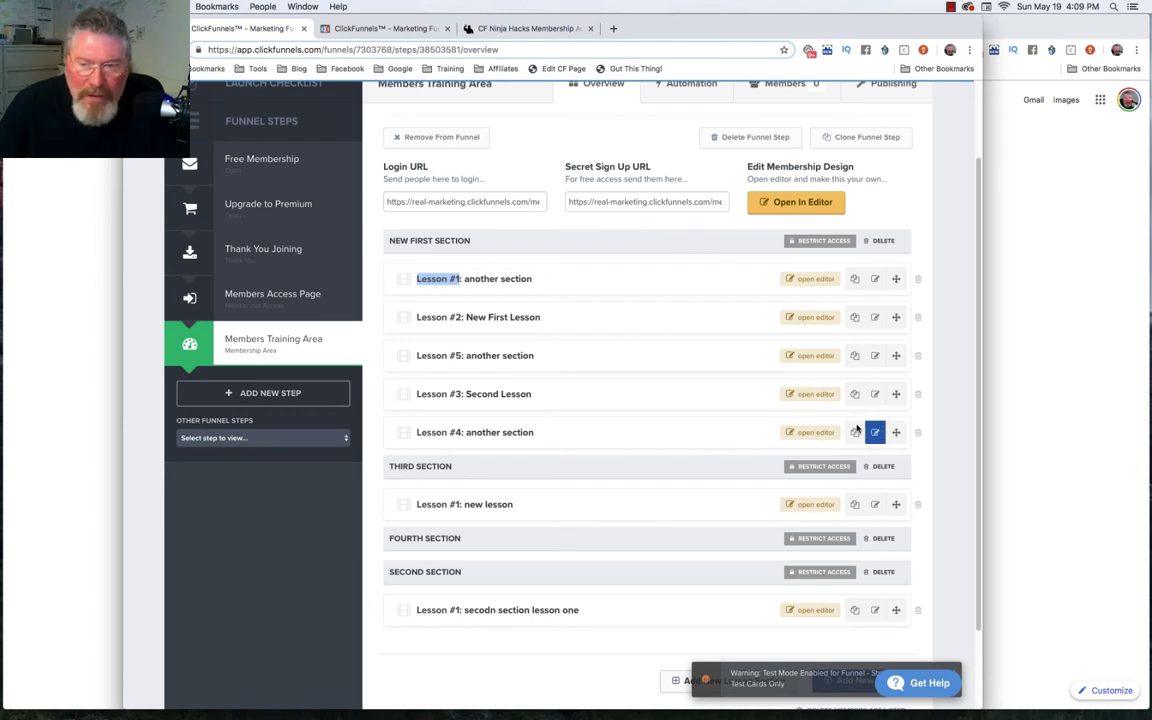
left_click_drag(896, 432, 904, 346)
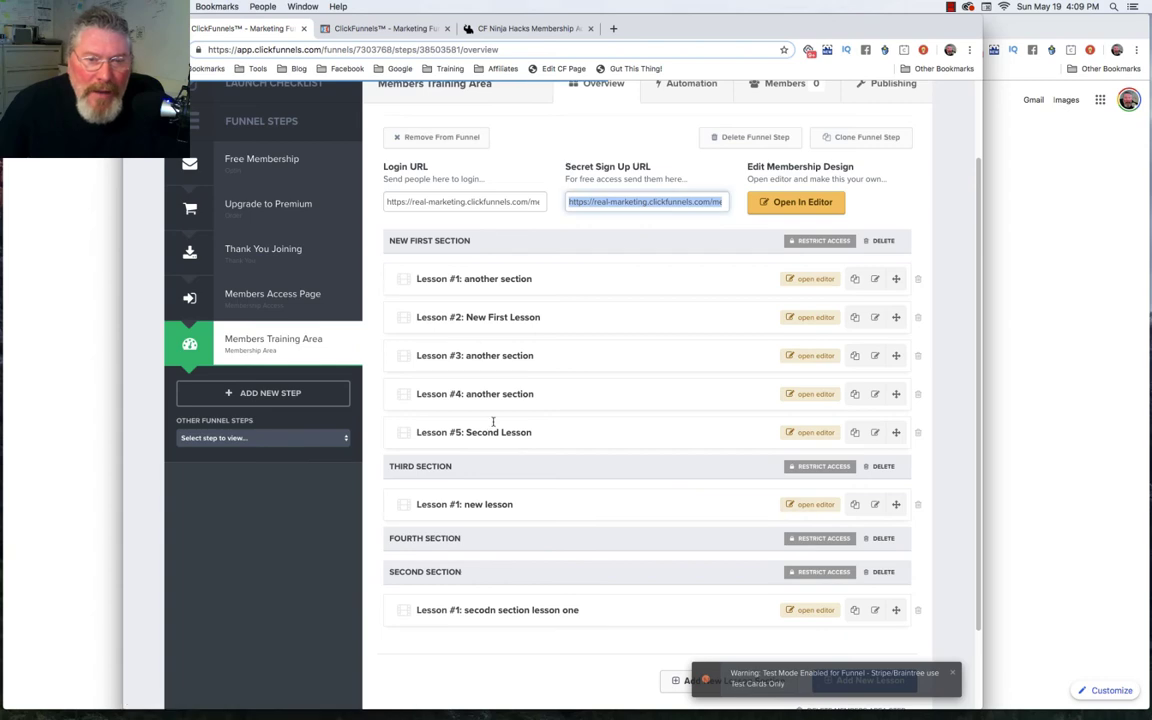
- Review the CFNINJAHACKS funnel's lesson list and, back in the demo funnel, the Third Section's access restriction options
left_click(397, 31)
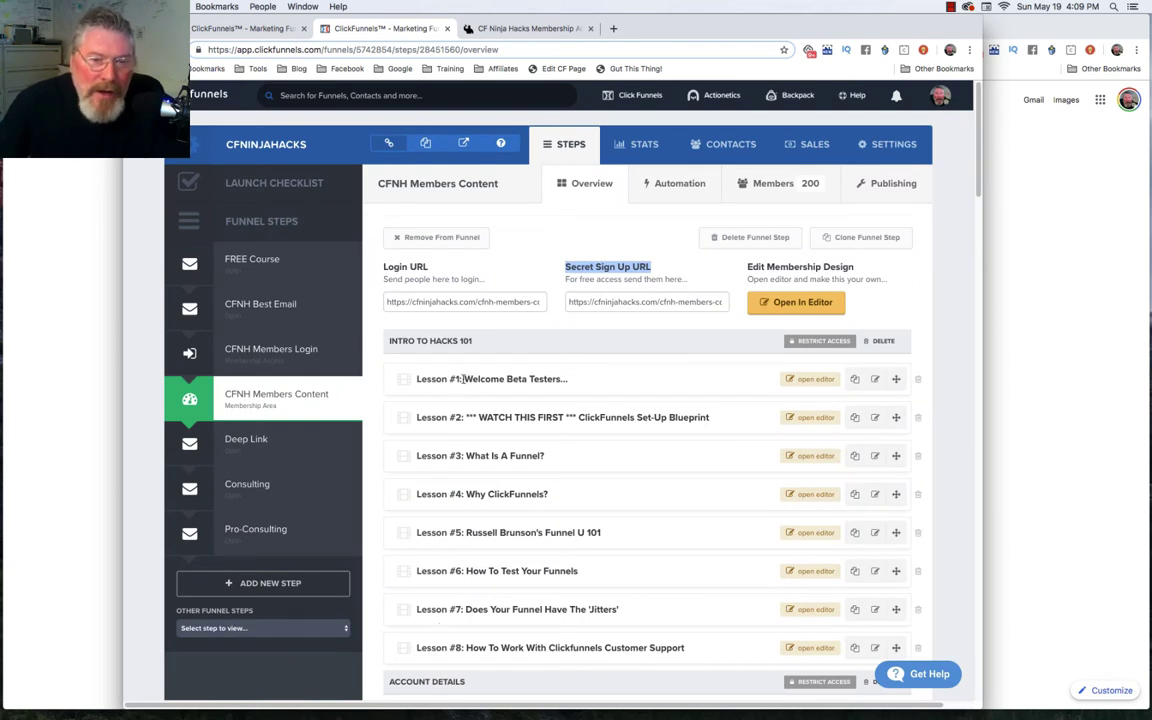
left_click(262, 30)
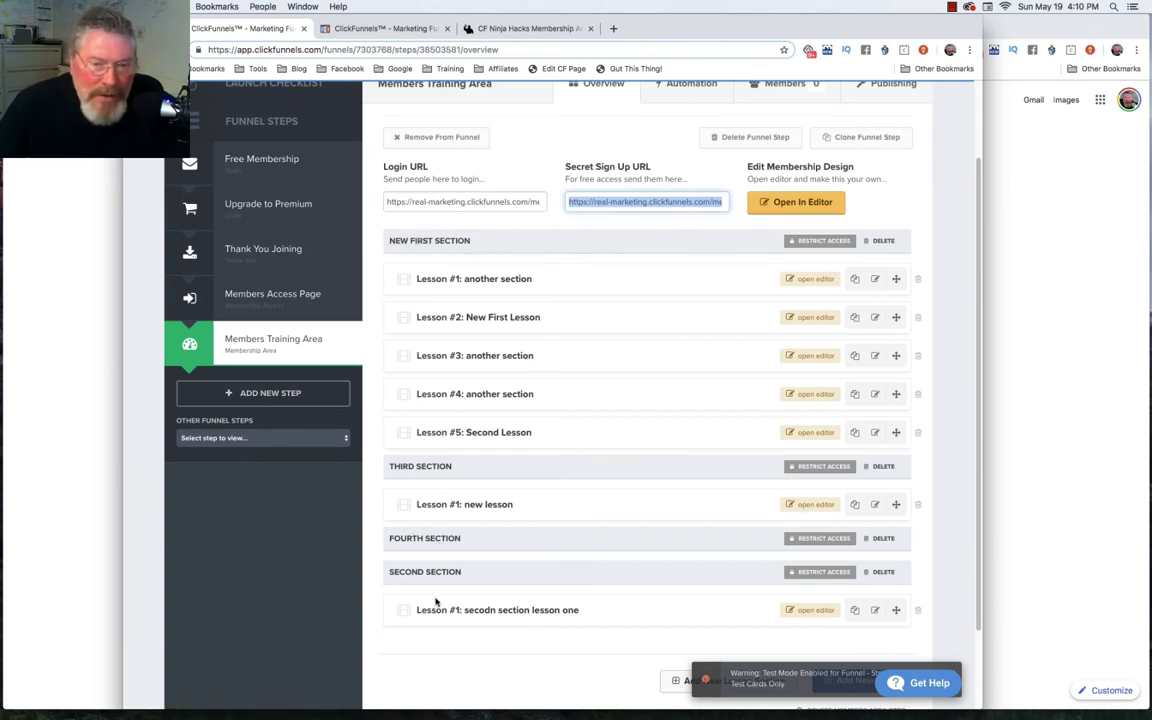
left_click(817, 467)
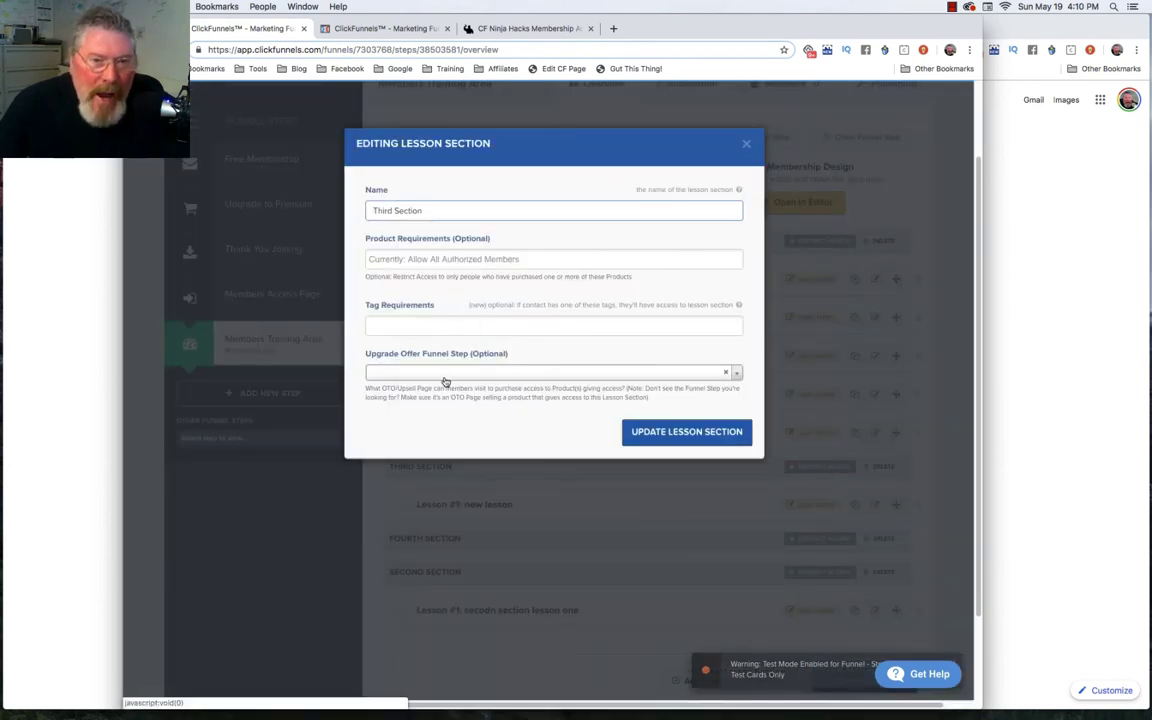
left_click(746, 147)
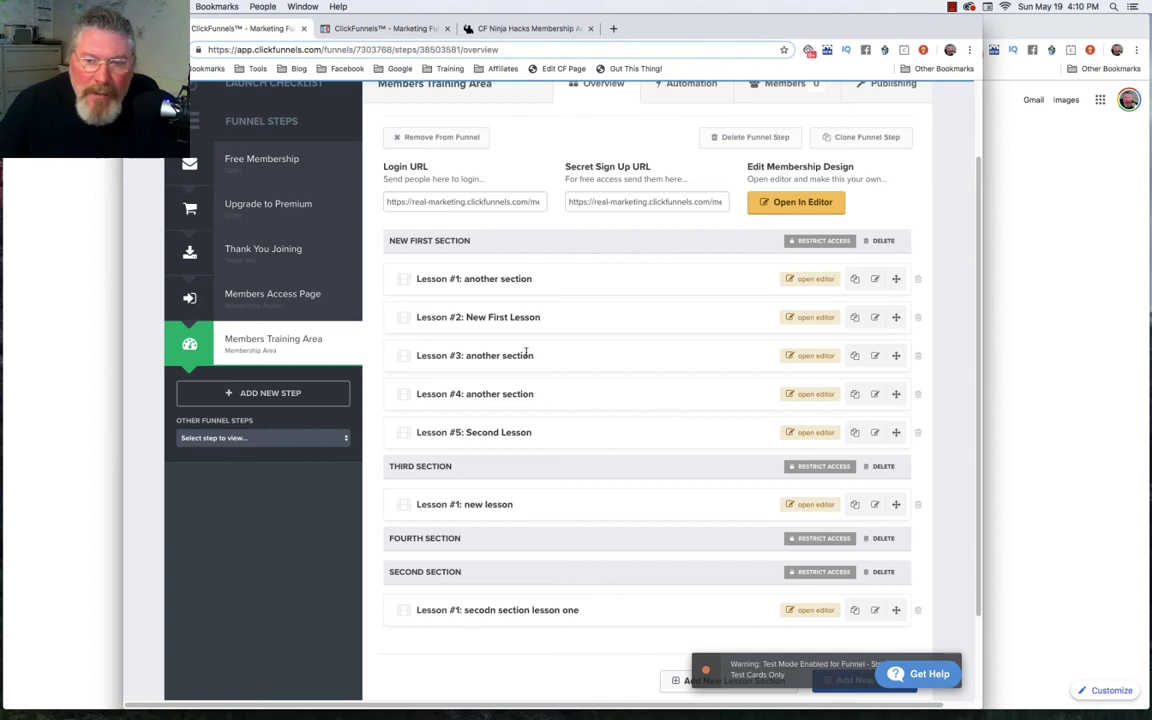
- Try a drip delay of 5 days on the first "another section" lesson and clear it again
left_click(875, 281)
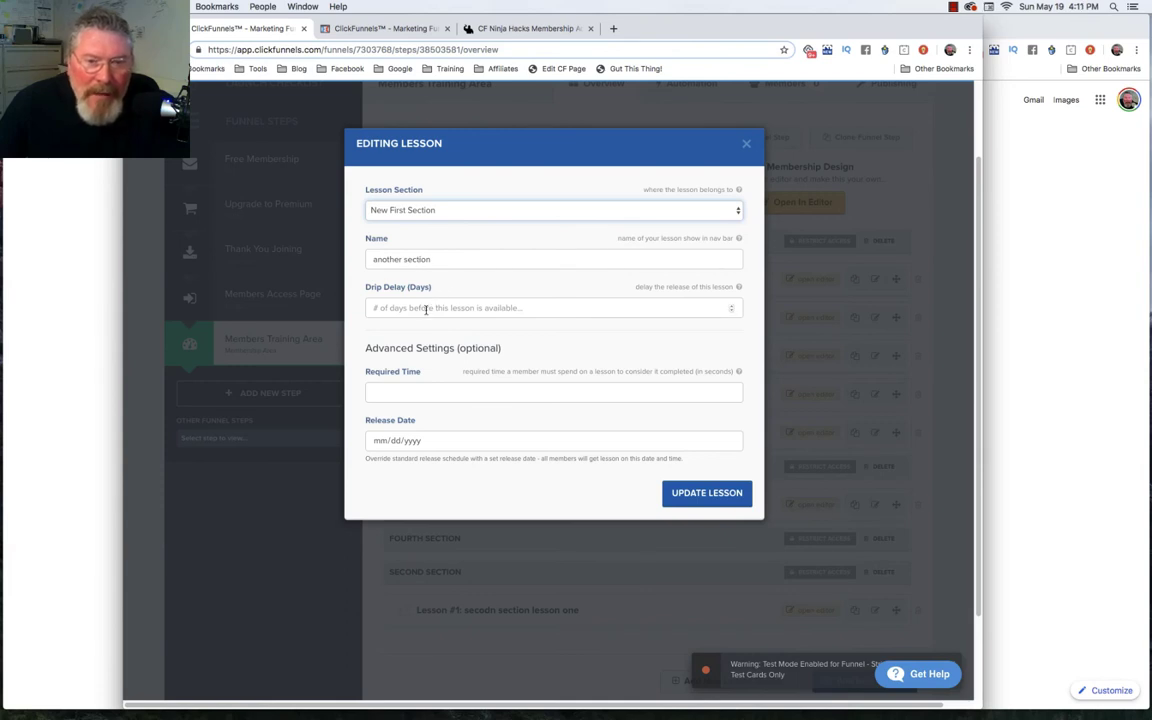
left_click(385, 309)
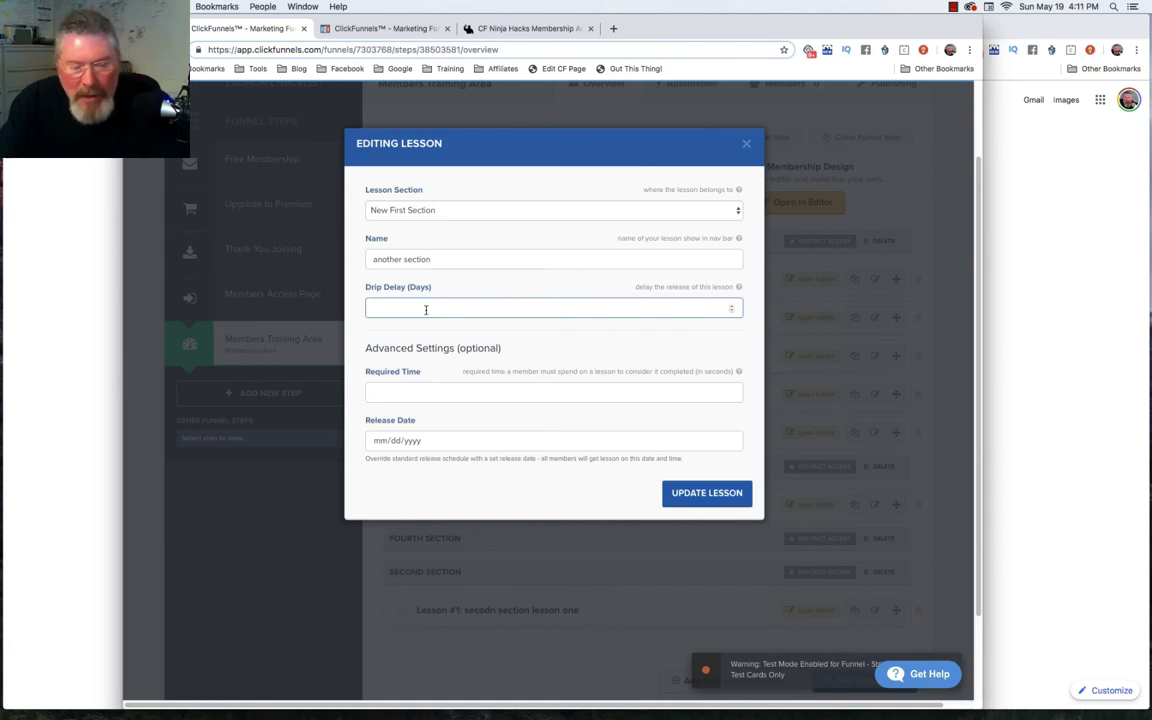
type("5")
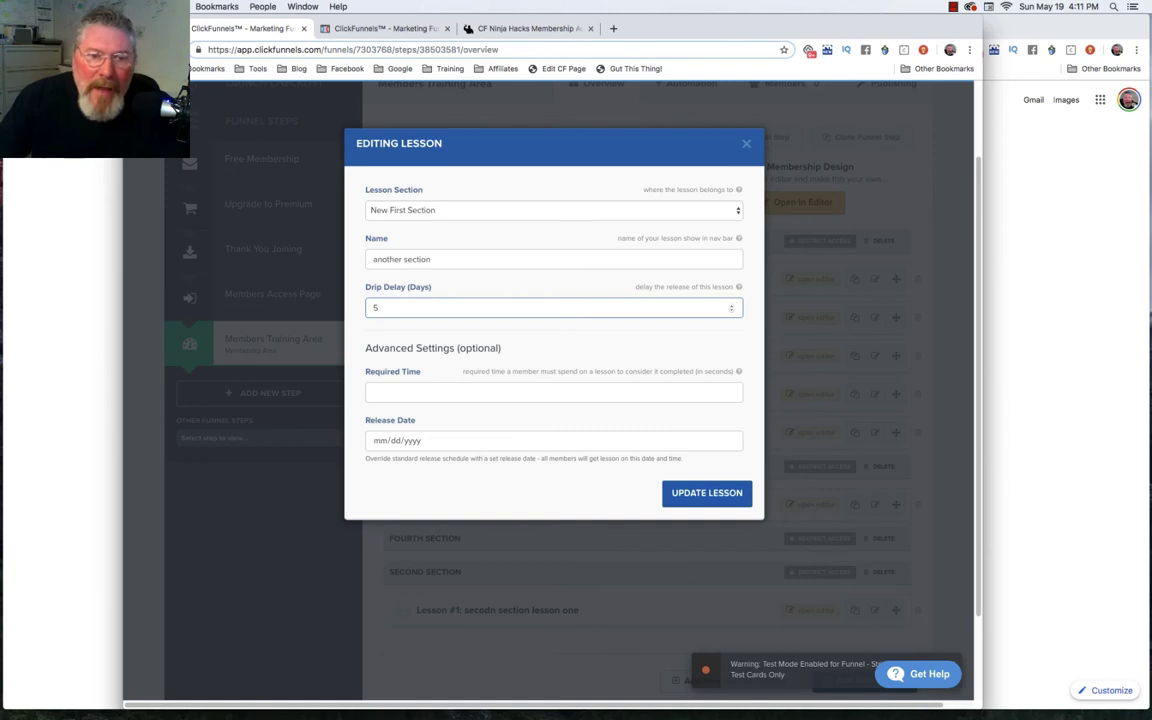
double_click(371, 309)
key("BackSpace")
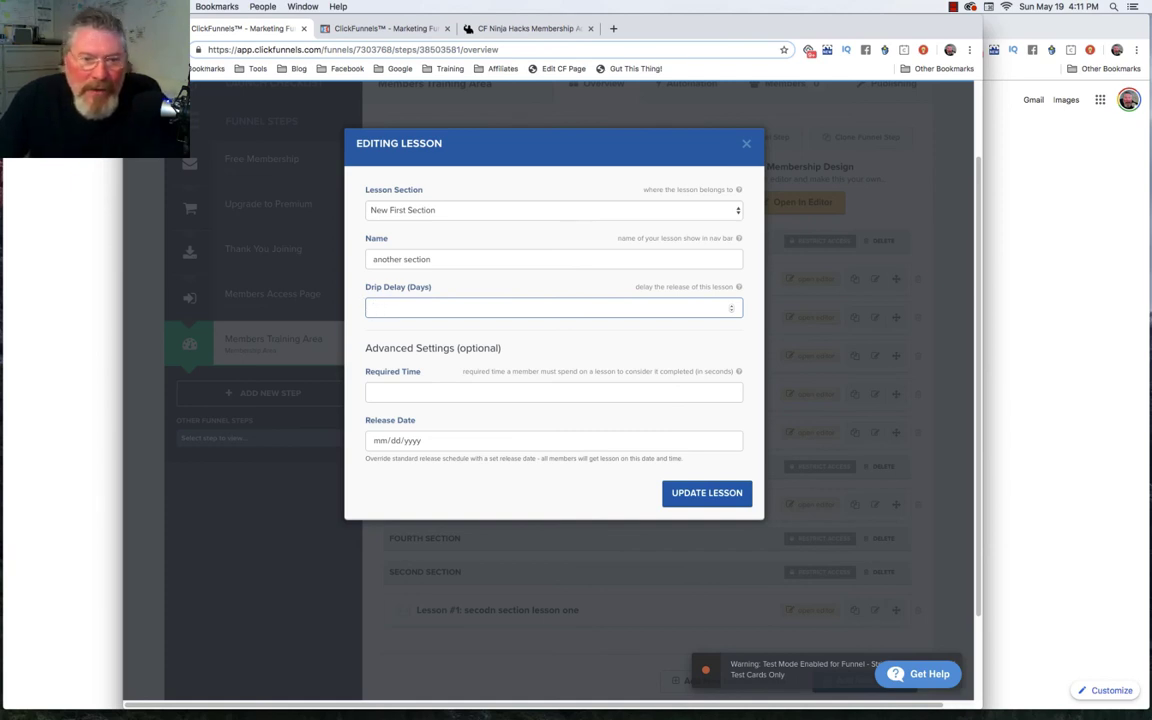
- Inspect the lesson's required time and release date settings, and close them without saving
left_click(411, 392)
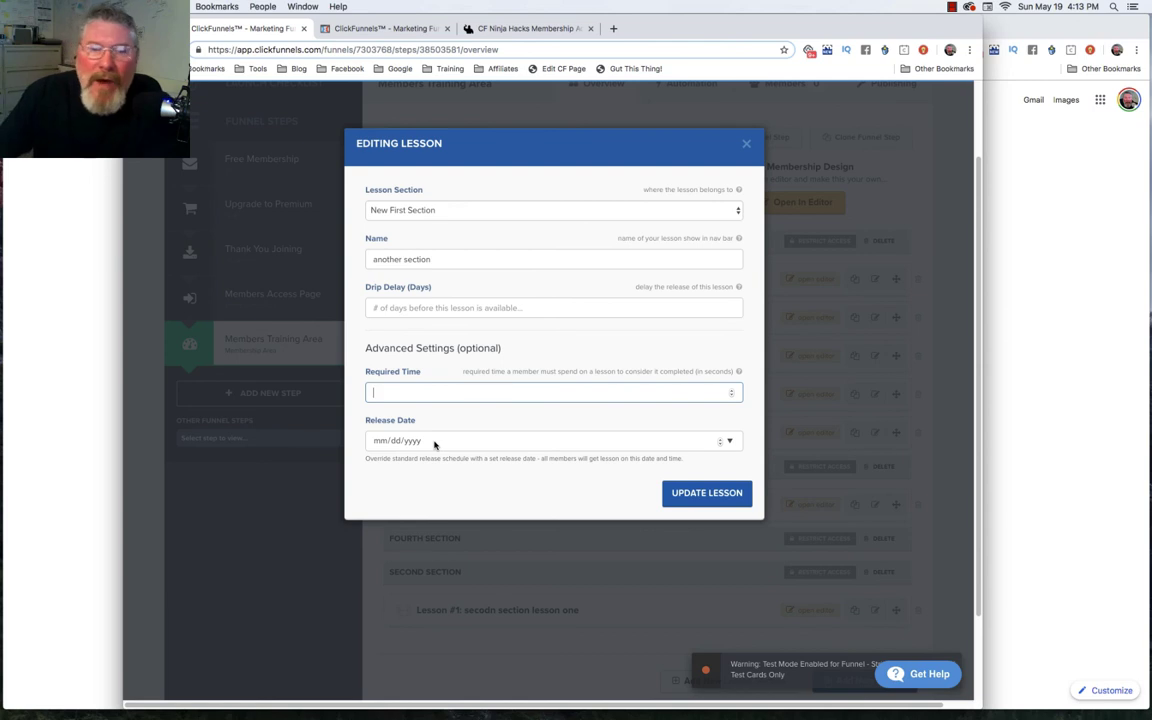
left_click(433, 444)
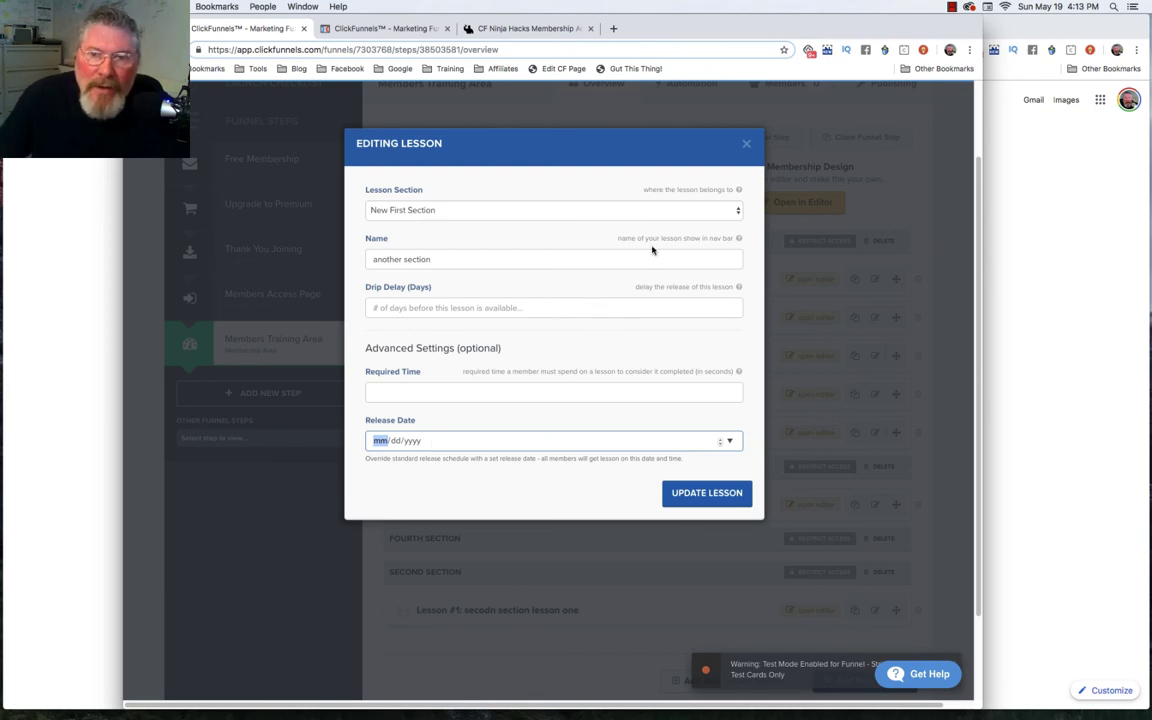
left_click(746, 144)
scroll(602, 363, "up", 2)
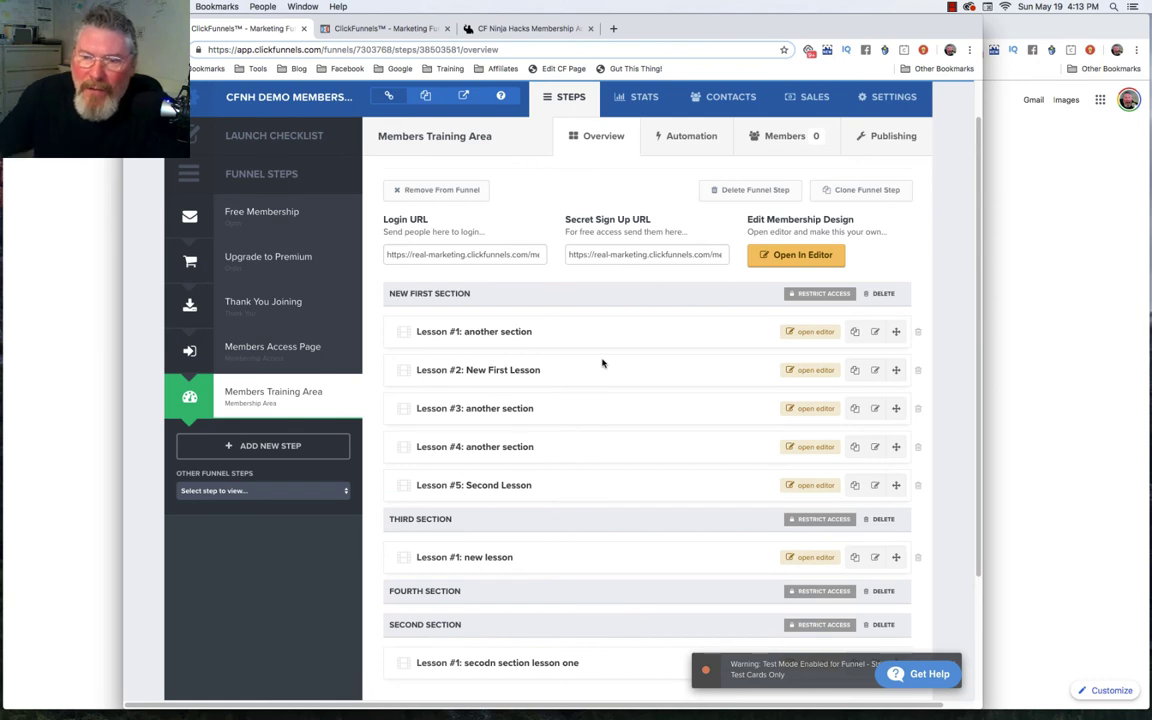
scroll(602, 363, "down", 1)
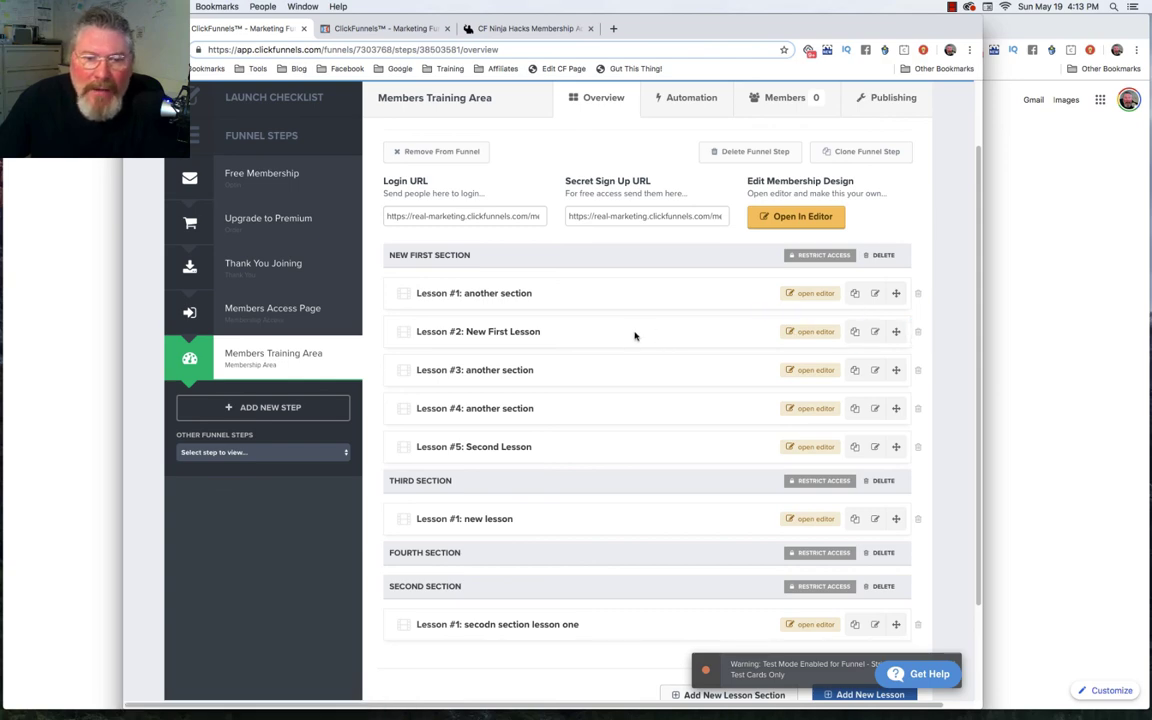
scroll(634, 336, "down", 3)
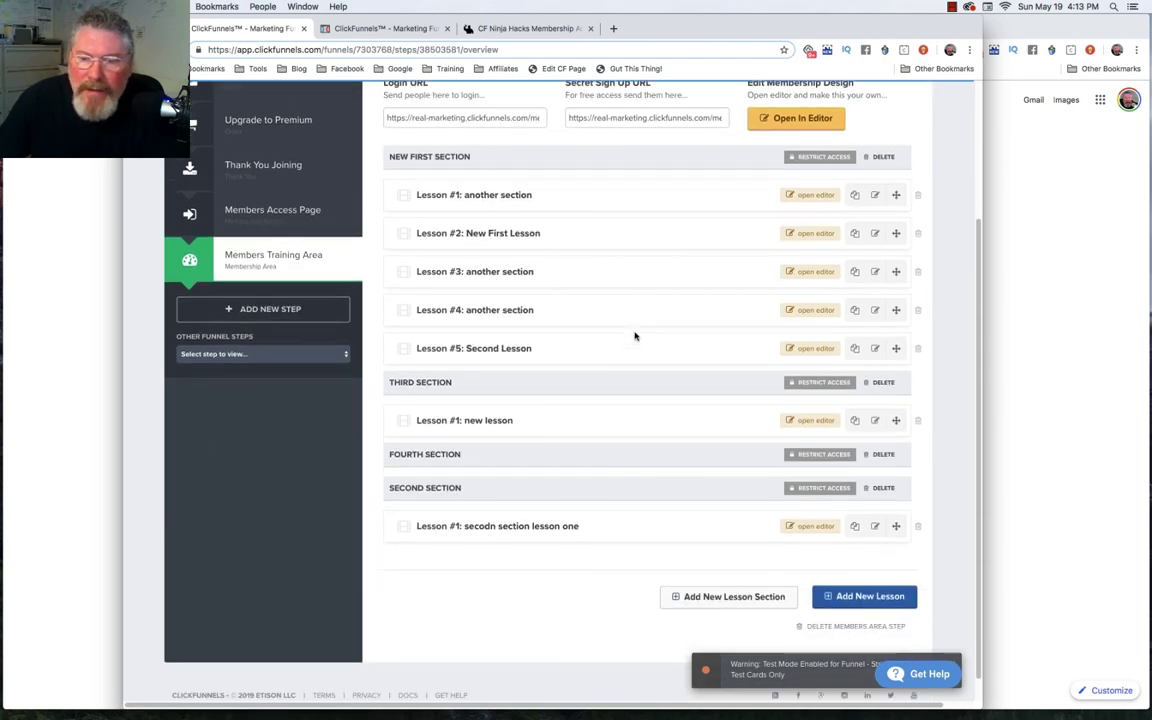
scroll(634, 336, "up", 5)
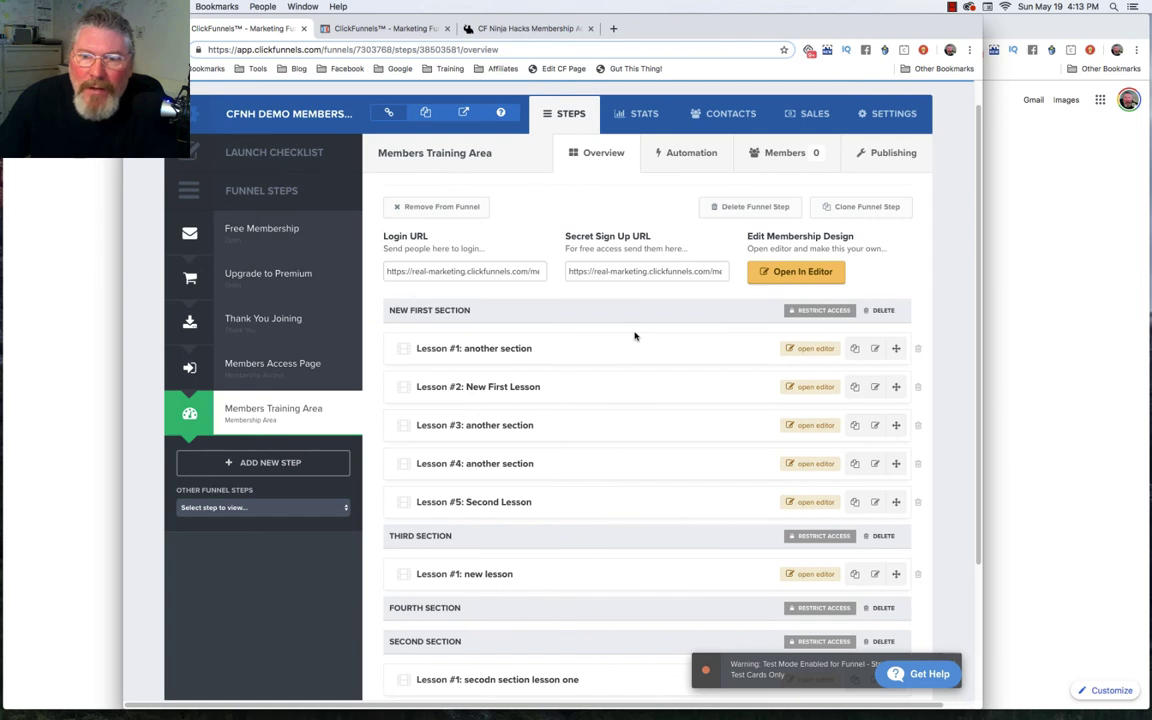
scroll(634, 336, "down", 1)
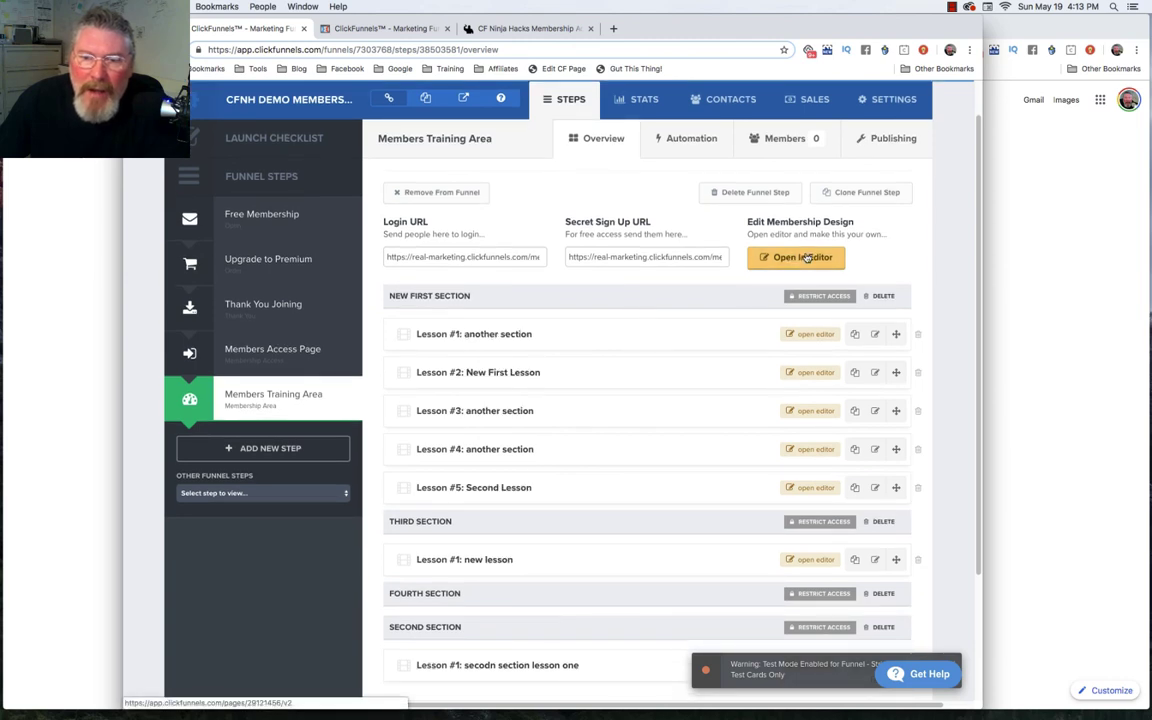